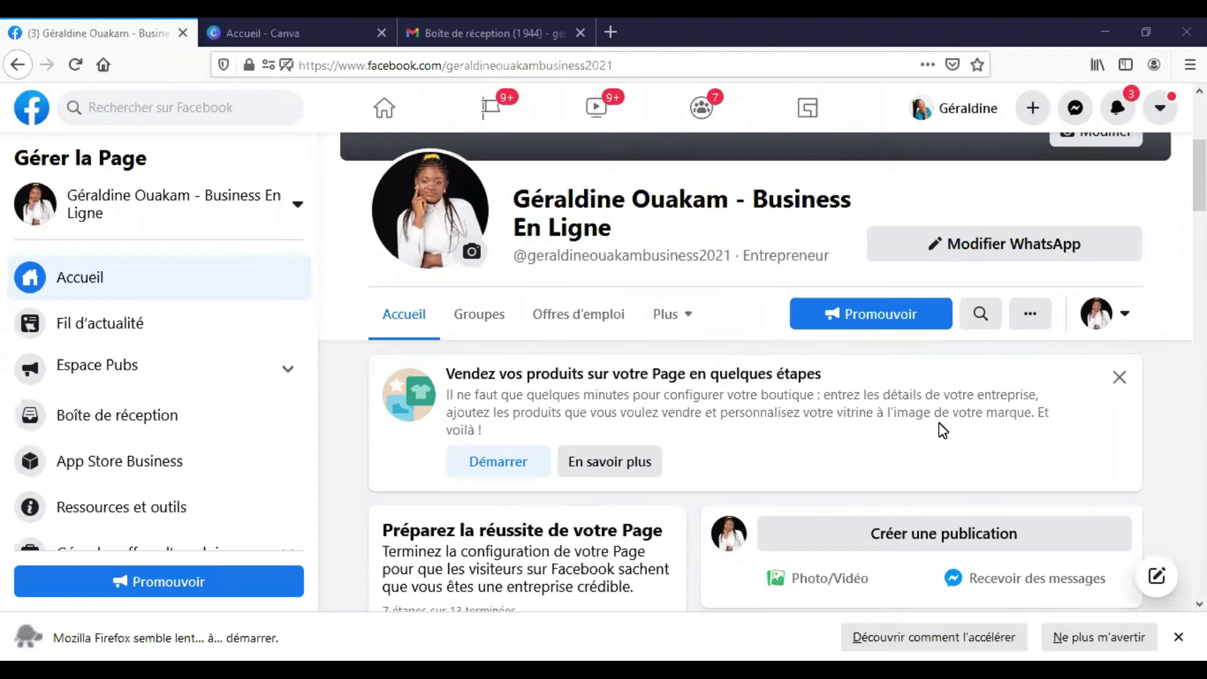
- Open a new Firefox tab showing the most-visited sites, including Instagram
{"action": "left_click", "coordinate": [609, 32]}
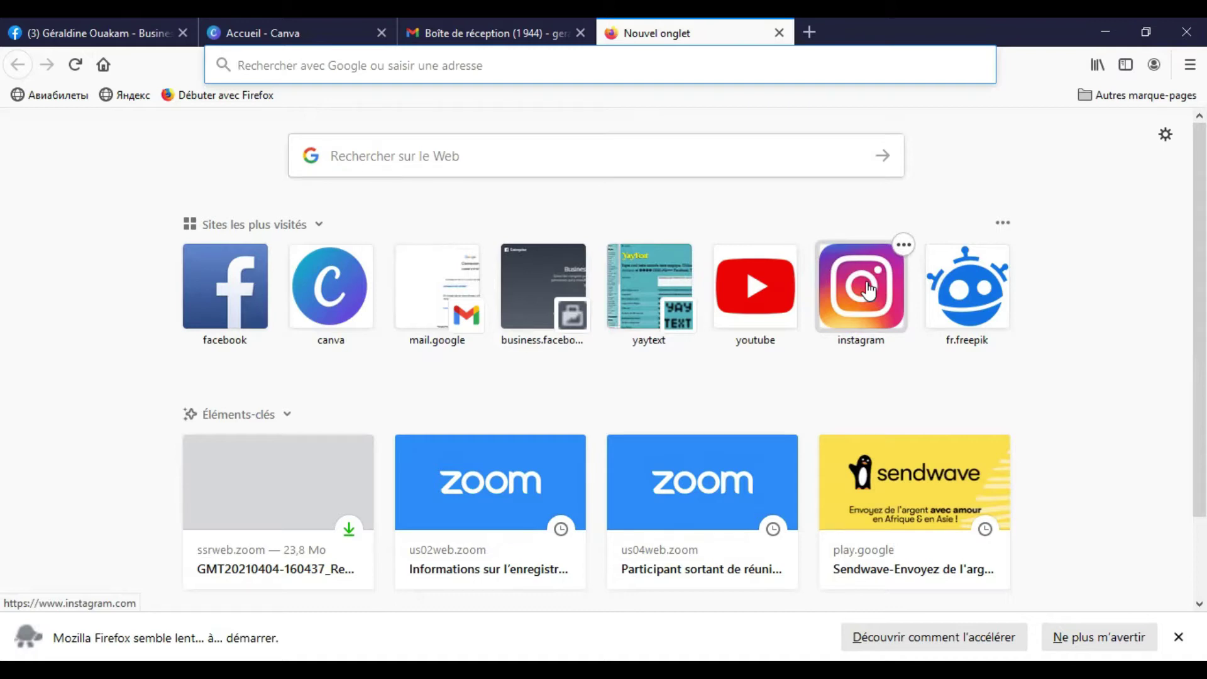
- Go to Instagram from the new-tab tile and open the profile avatar menu
{"action": "left_click", "coordinate": [868, 290]}
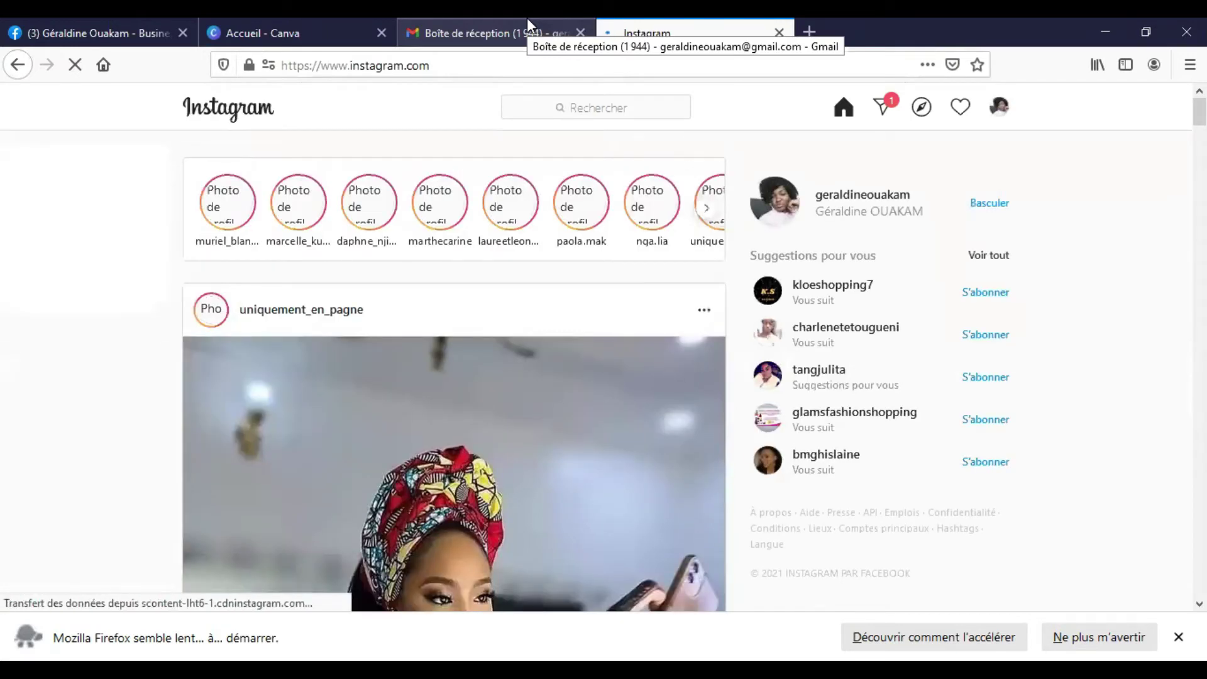
{"action": "left_click", "coordinate": [1000, 113]}
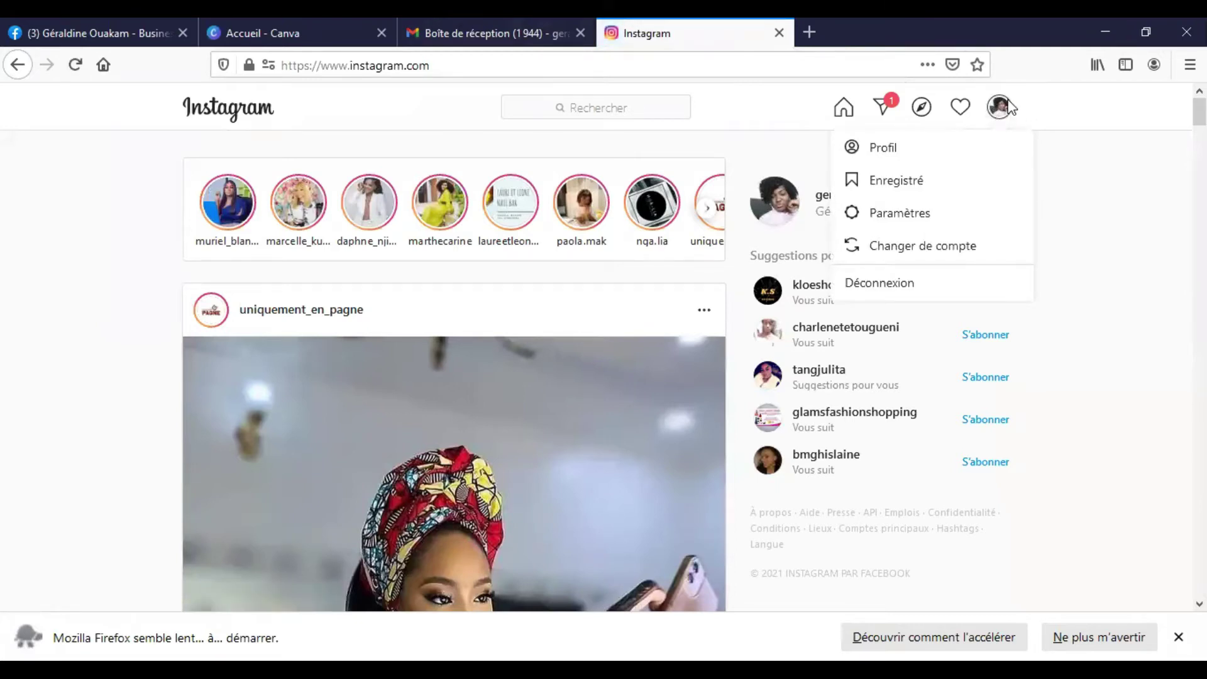
- Go to Paramètres and scroll Modifier profil down to Passer à un compte professionnel
{"action": "left_click", "coordinate": [905, 215]}
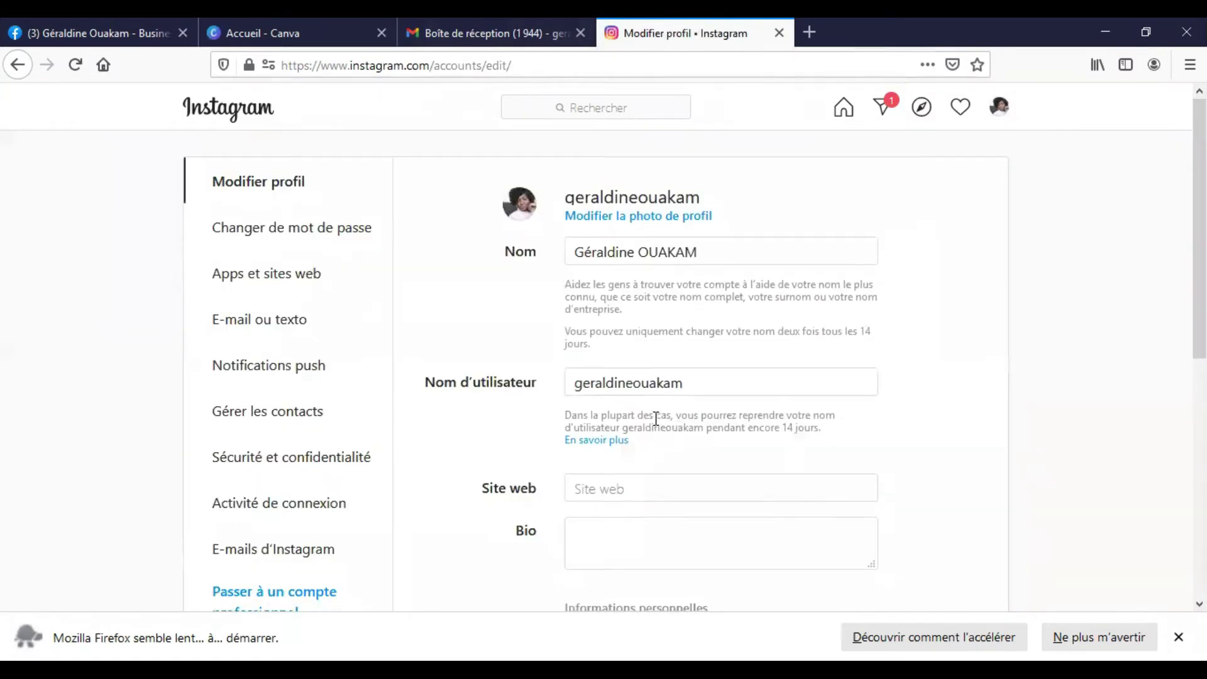
{"action": "scroll", "coordinate": [663, 409], "scroll_direction": "down", "scroll_amount": 4}
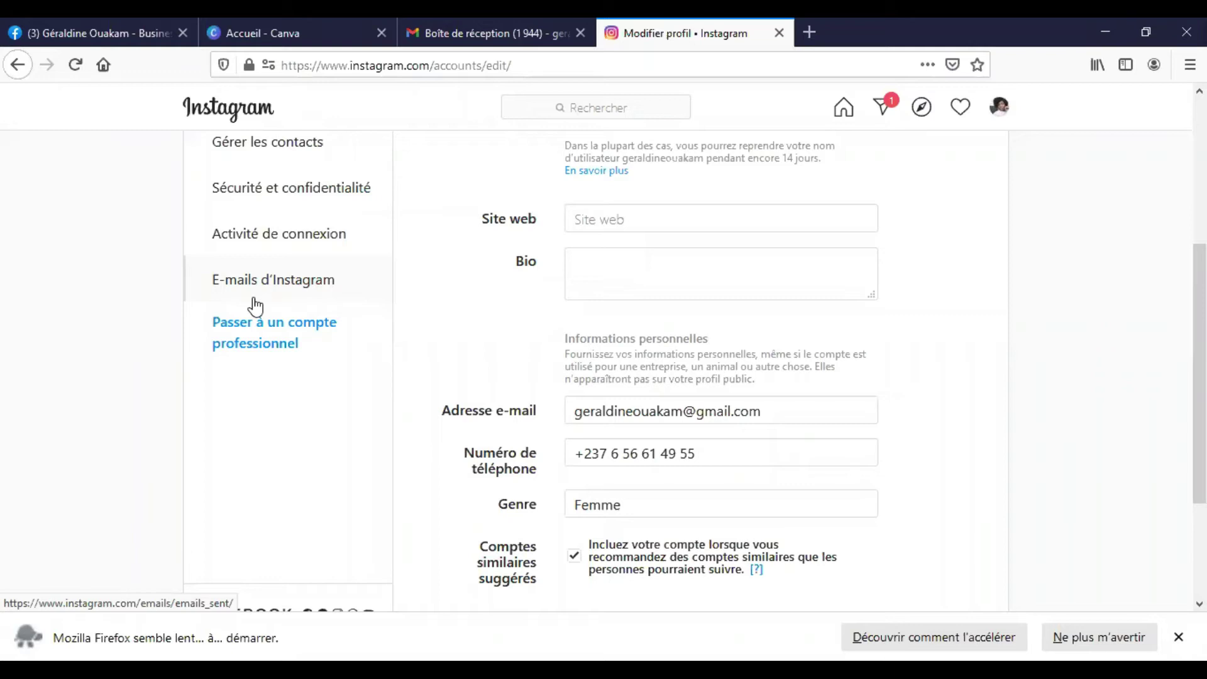
{"action": "scroll", "coordinate": [258, 296], "scroll_direction": "up", "scroll_amount": 5}
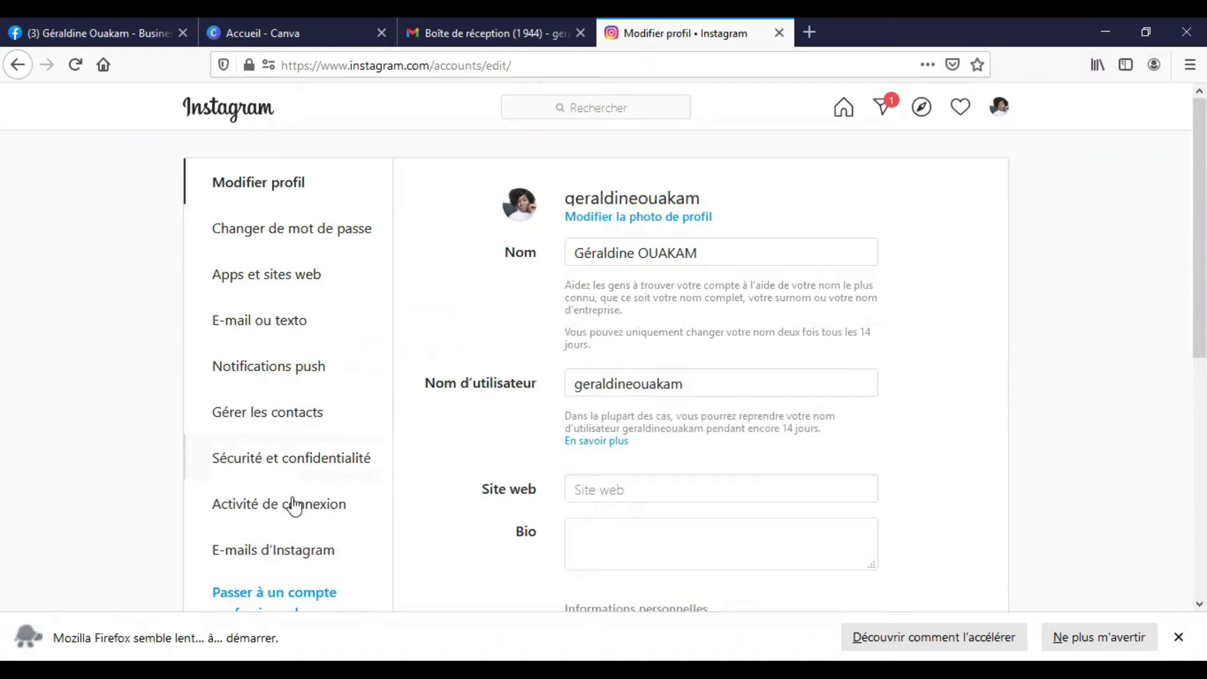
{"action": "scroll", "coordinate": [296, 497], "scroll_direction": "down", "scroll_amount": 4}
{"action": "scroll", "coordinate": [320, 377], "scroll_direction": "up", "scroll_amount": 4}
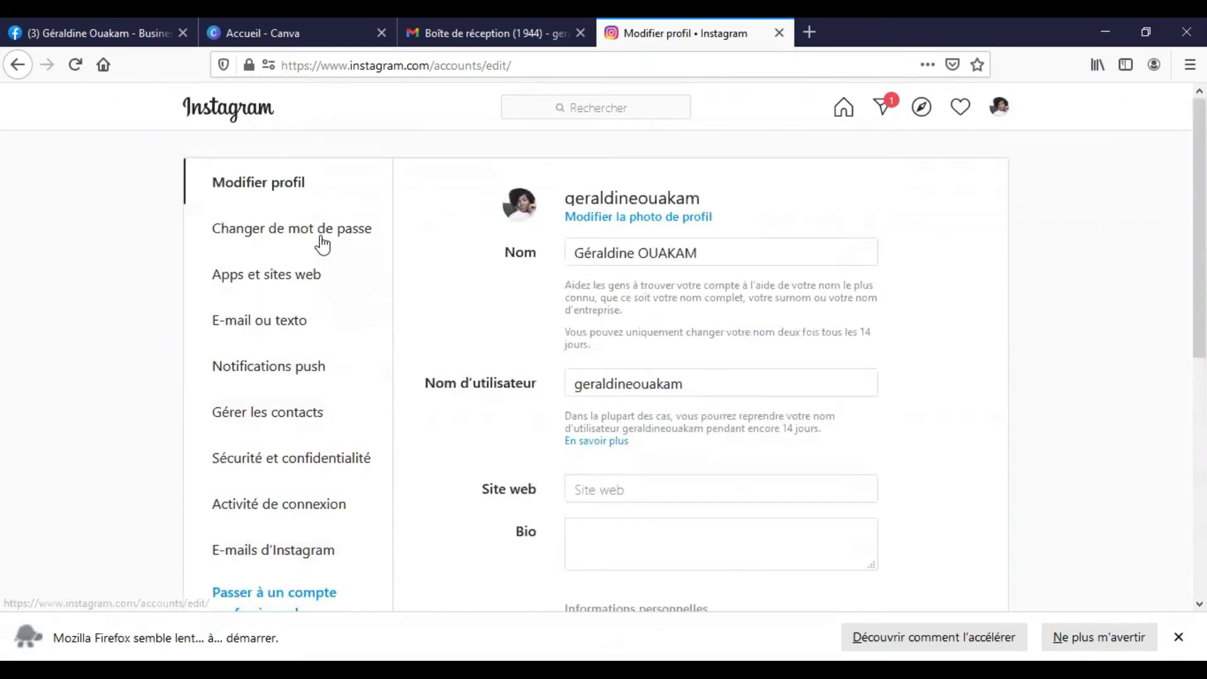
{"action": "scroll", "coordinate": [351, 468], "scroll_direction": "down", "scroll_amount": 4}
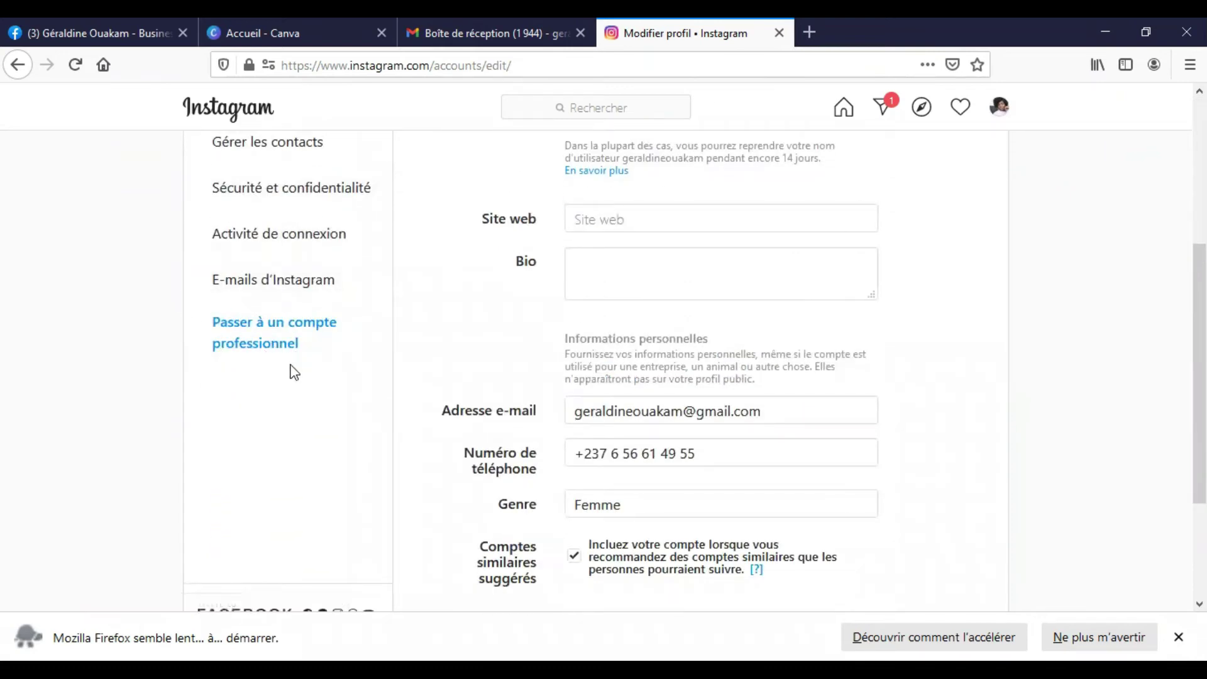
- Start the professional-account switch and choose Entreprise rather than Créateur as the account type
{"action": "left_click", "coordinate": [286, 336]}
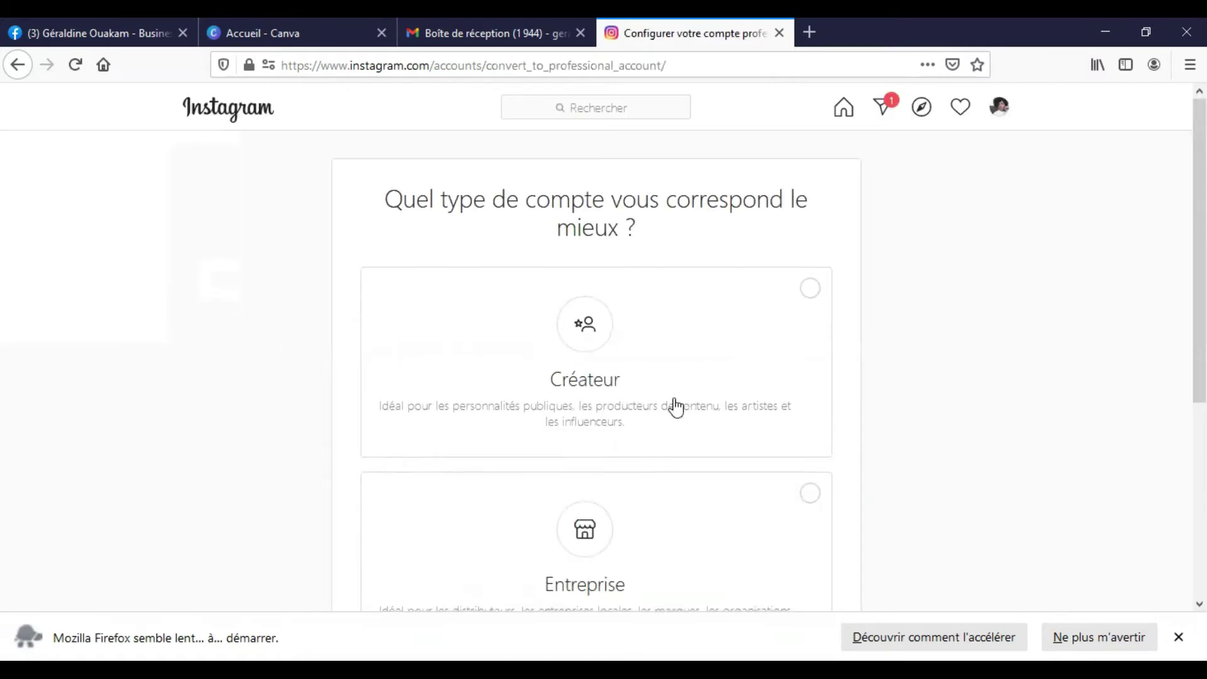
{"action": "scroll", "coordinate": [785, 334], "scroll_direction": "down", "scroll_amount": 5}
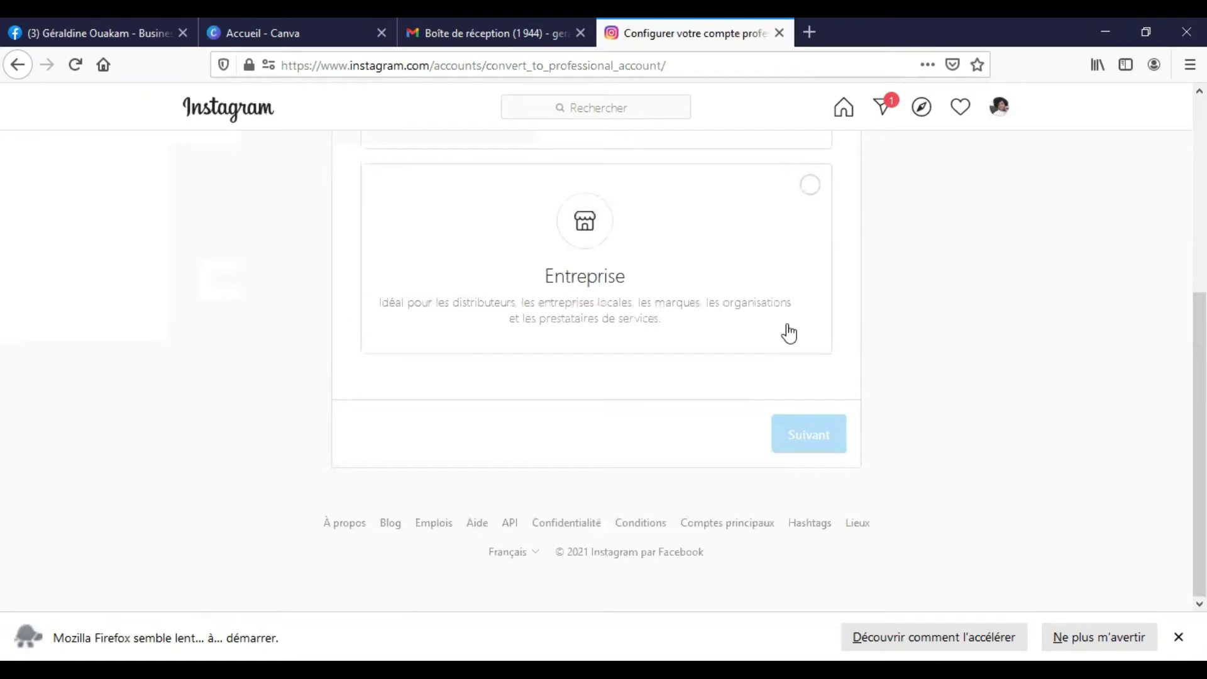
{"action": "left_click", "coordinate": [811, 189]}
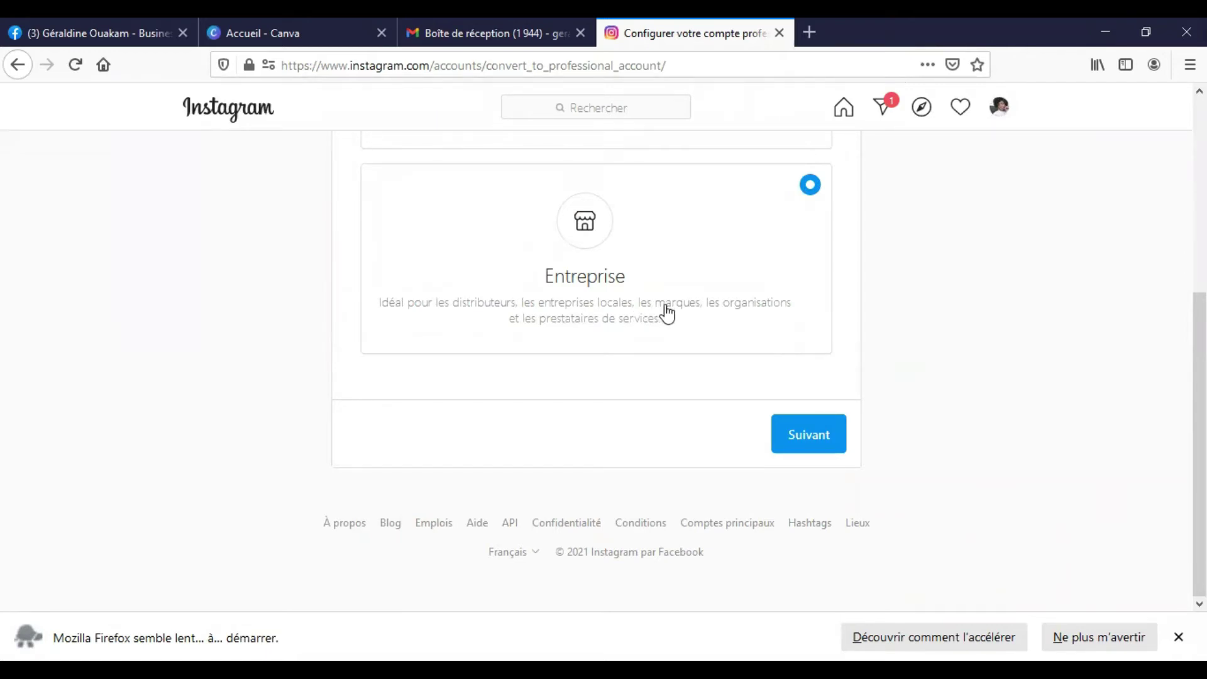
{"action": "scroll", "coordinate": [663, 315], "scroll_direction": "up", "scroll_amount": 4}
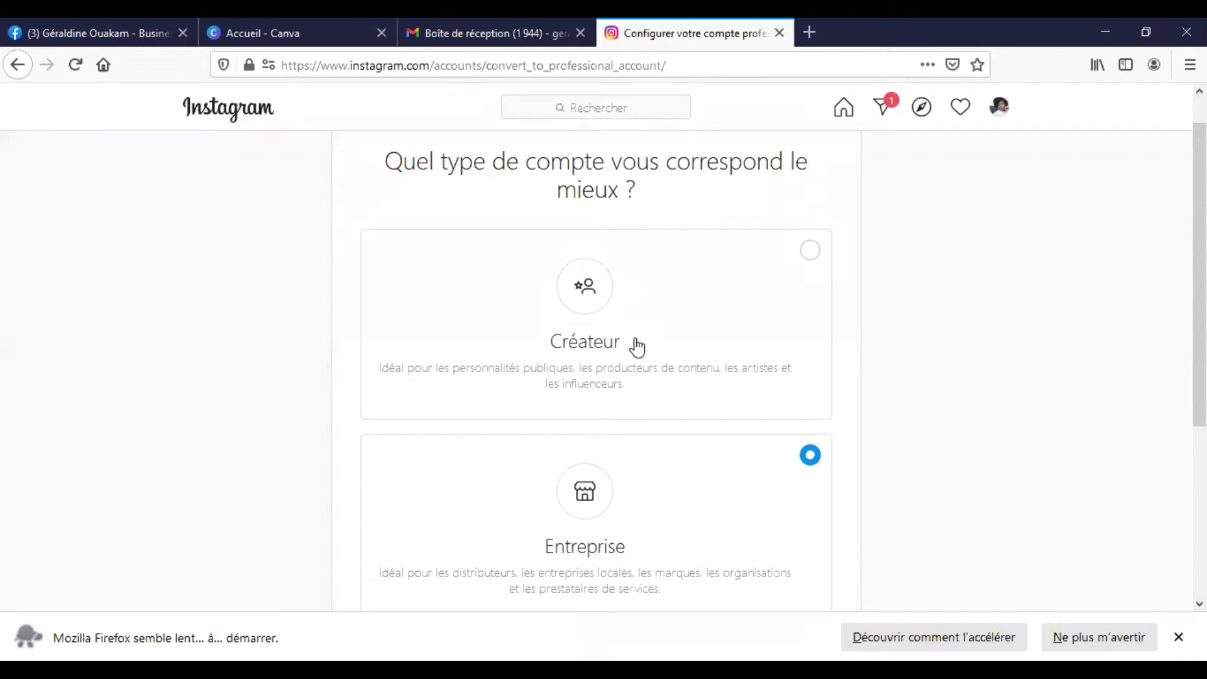
{"action": "scroll", "coordinate": [526, 439], "scroll_direction": "down", "scroll_amount": 4}
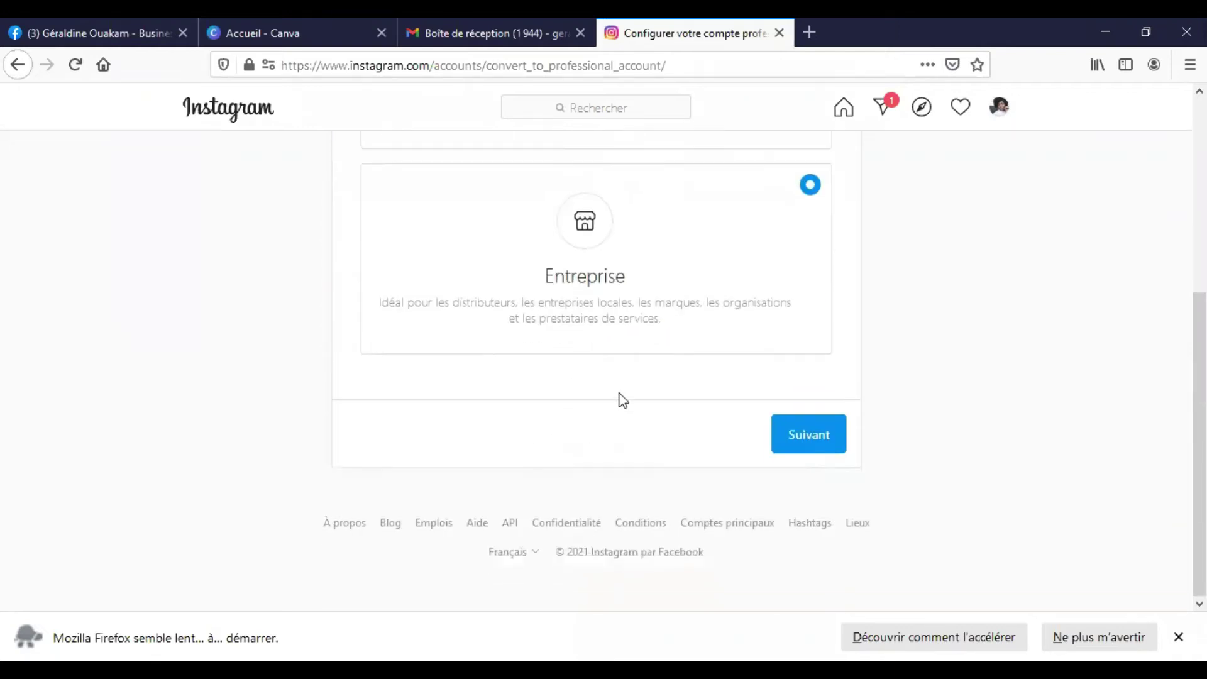
- Advance through the business overview pages with Suivant to reach category selection
{"action": "left_click", "coordinate": [827, 447]}
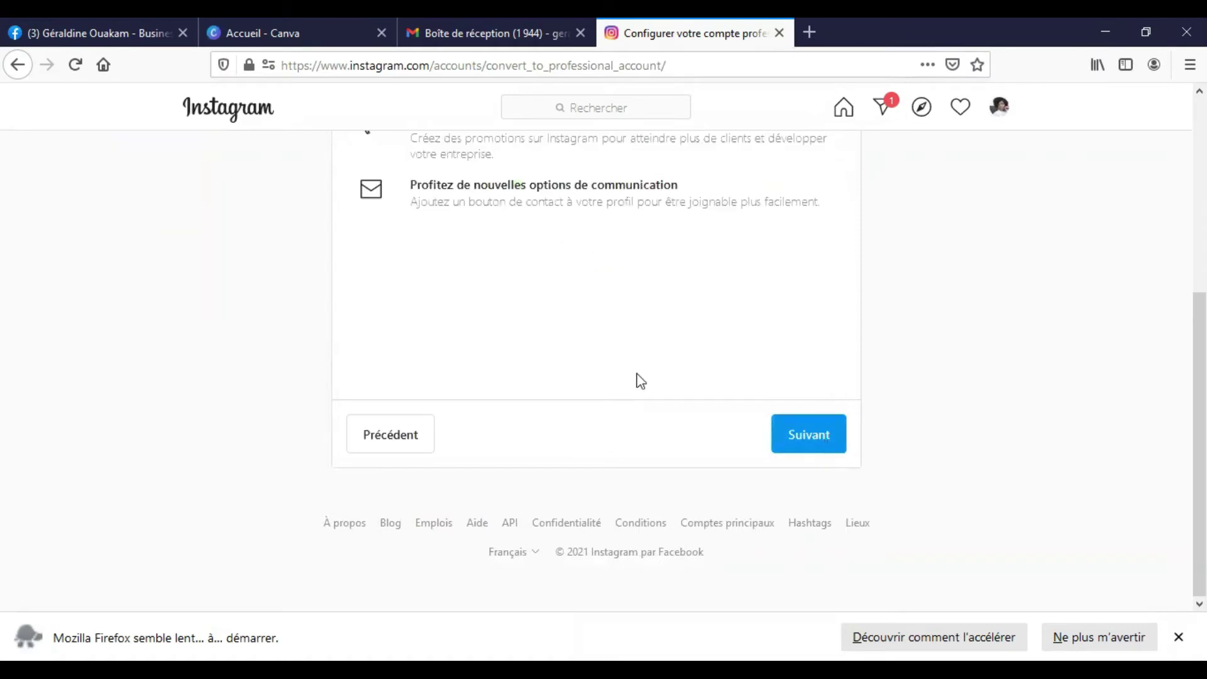
{"action": "scroll", "coordinate": [638, 381], "scroll_direction": "up", "scroll_amount": 5}
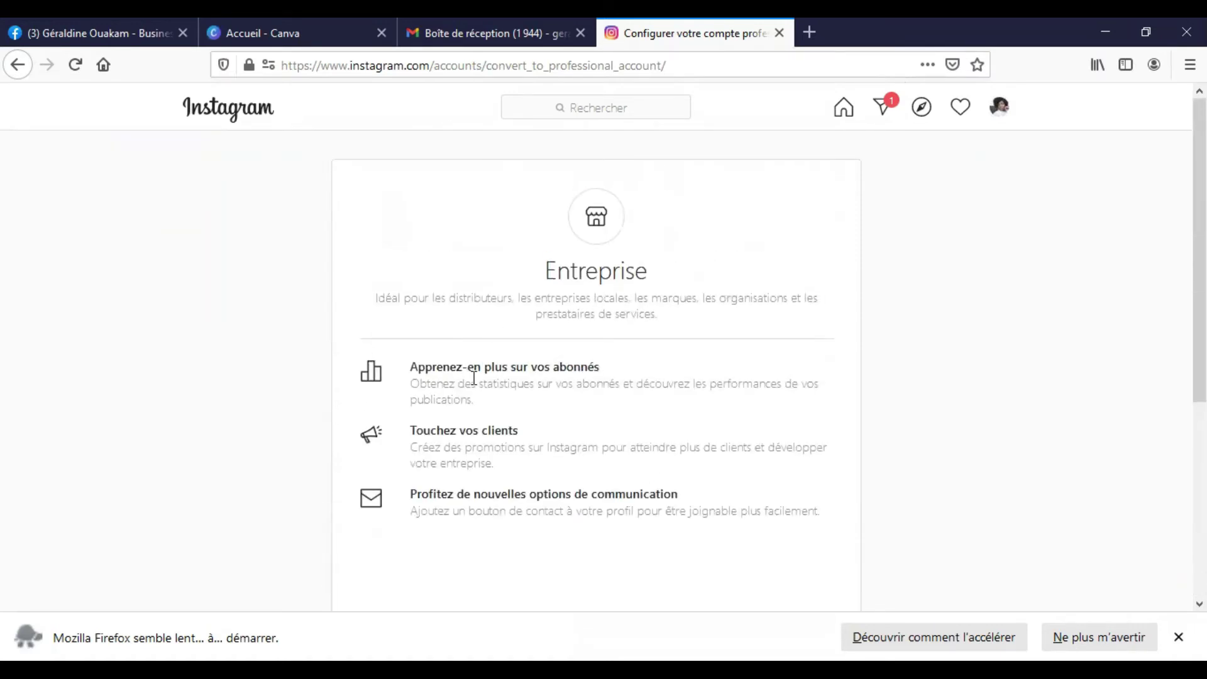
{"action": "scroll", "coordinate": [639, 385], "scroll_direction": "down", "scroll_amount": 3}
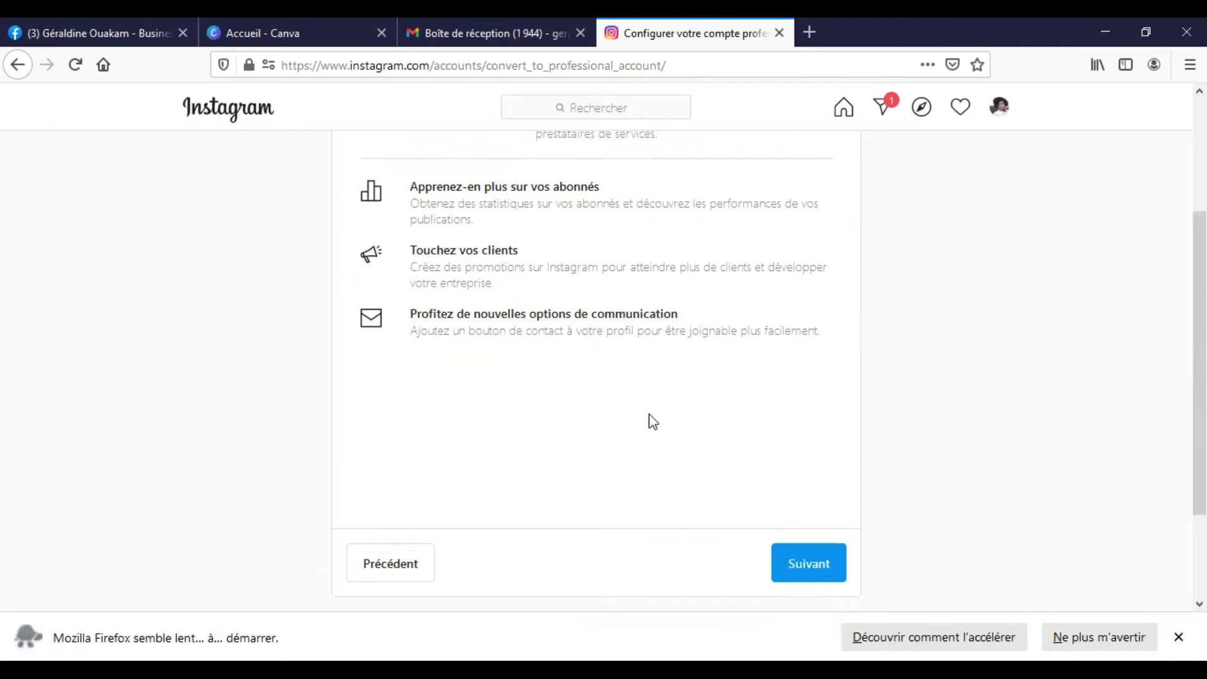
{"action": "scroll", "coordinate": [651, 428], "scroll_direction": "up", "scroll_amount": 3}
{"action": "scroll", "coordinate": [663, 439], "scroll_direction": "down", "scroll_amount": 4}
{"action": "scroll", "coordinate": [671, 438], "scroll_direction": "down", "scroll_amount": 1}
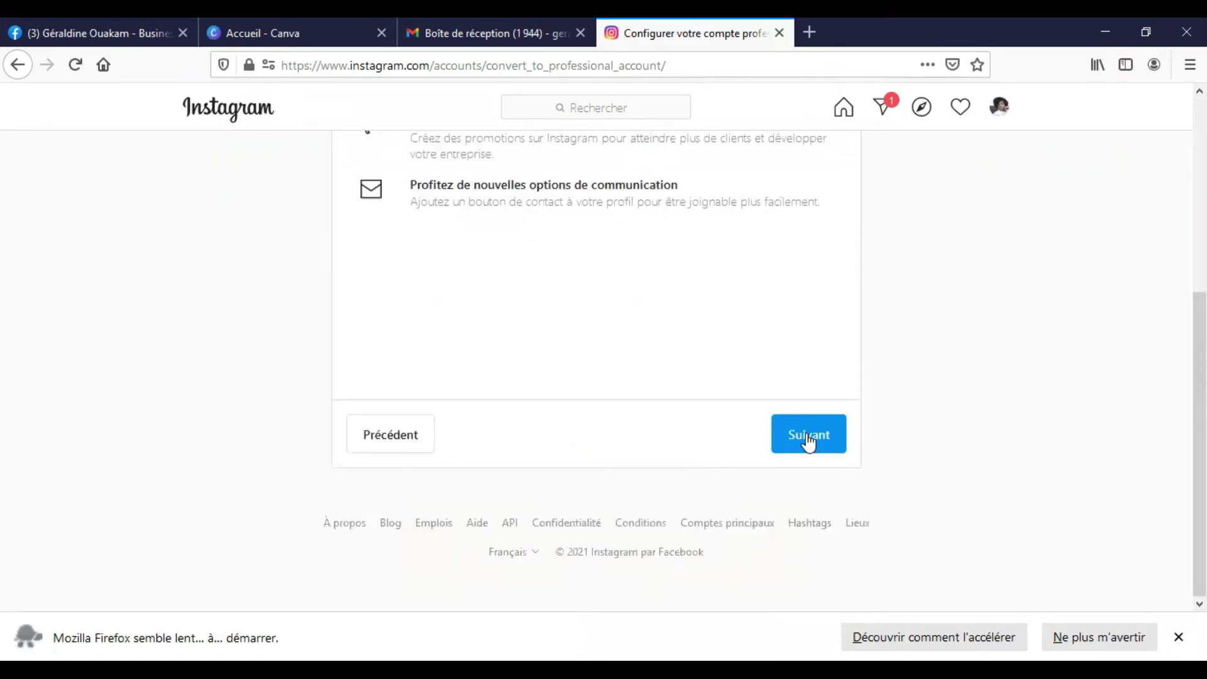
{"action": "left_click", "coordinate": [809, 440]}
{"action": "scroll", "coordinate": [644, 372], "scroll_direction": "up", "scroll_amount": 3}
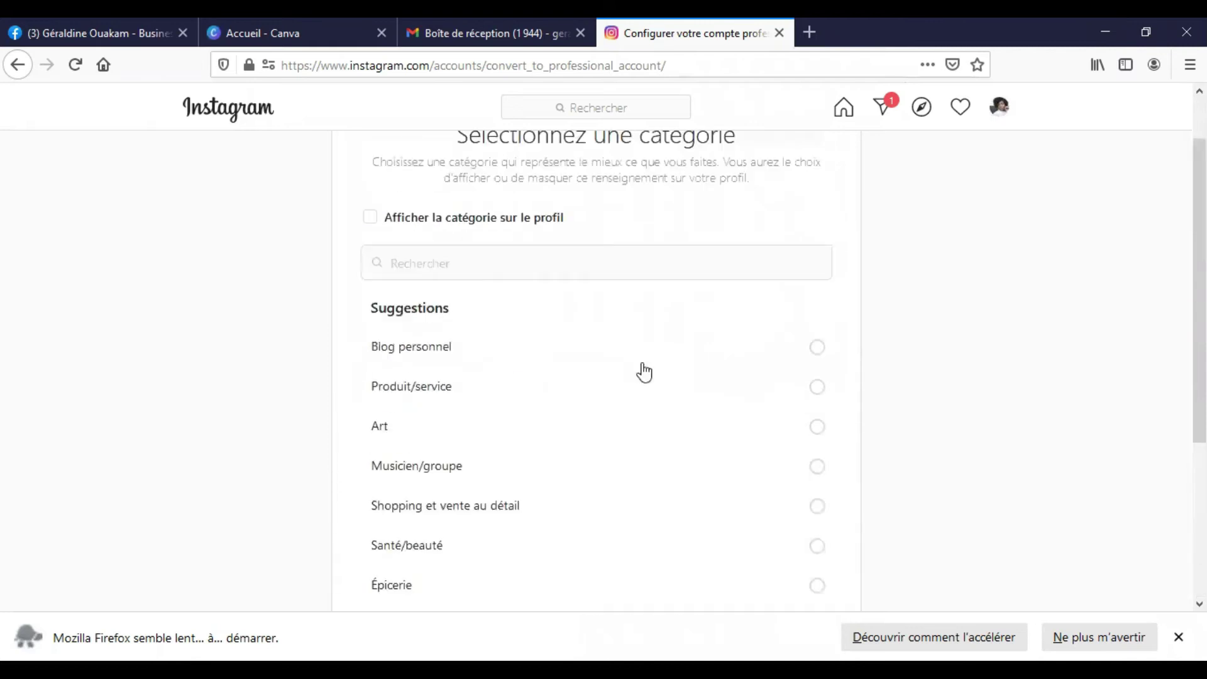
{"action": "scroll", "coordinate": [468, 339], "scroll_direction": "down", "scroll_amount": 4}
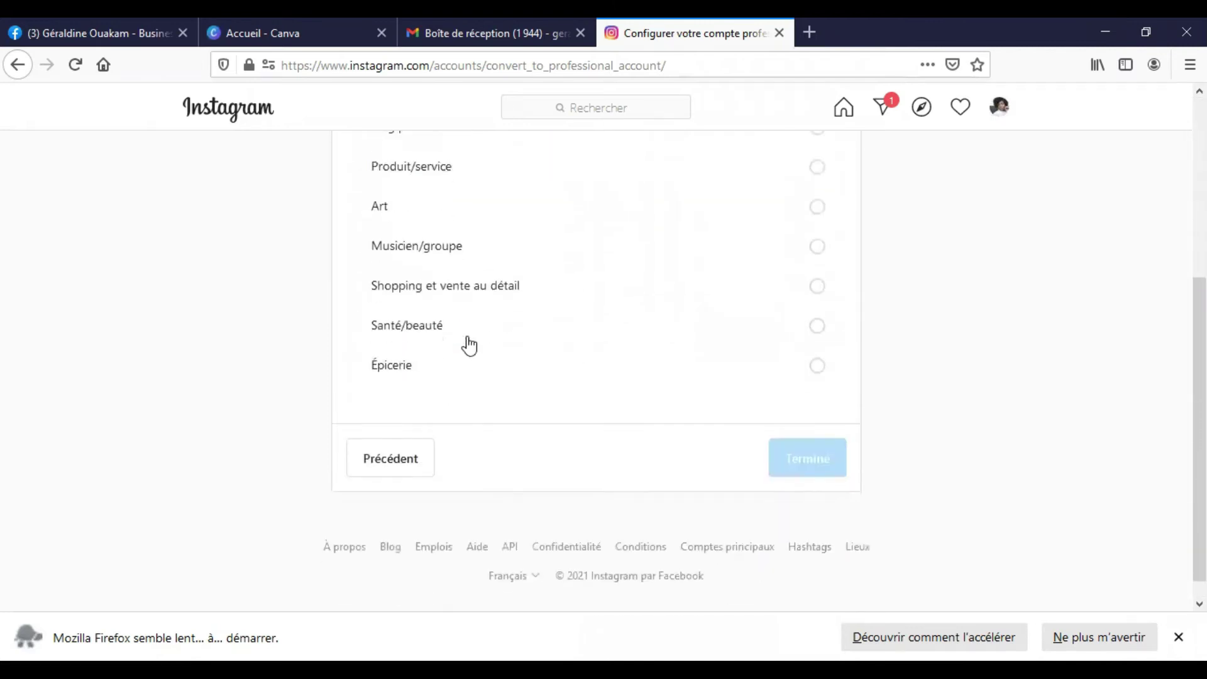
{"action": "scroll", "coordinate": [445, 333], "scroll_direction": "up", "scroll_amount": 5}
- Search 'DIGITAL', pick Digital Creator, display it on the profile, and submit the category
{"action": "left_click", "coordinate": [448, 326]}
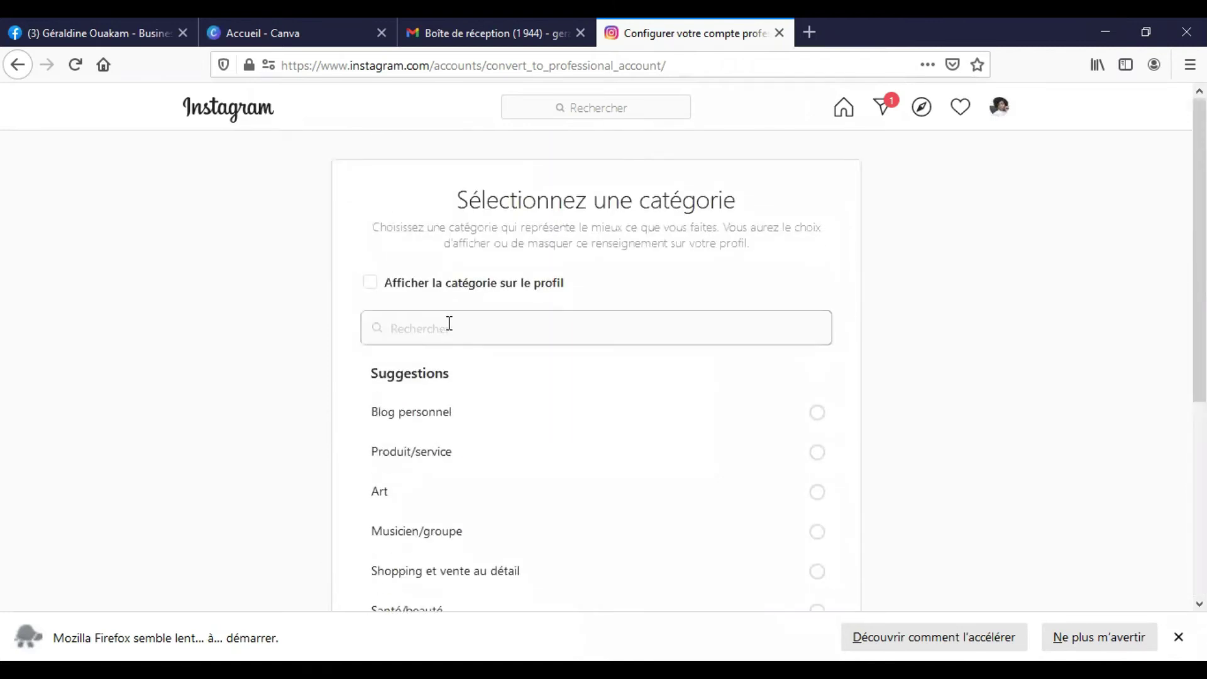
{"action": "type", "text": "D"}
{"action": "key", "text": "BackSpace"}
{"action": "type", "text": "DIGITAL"}
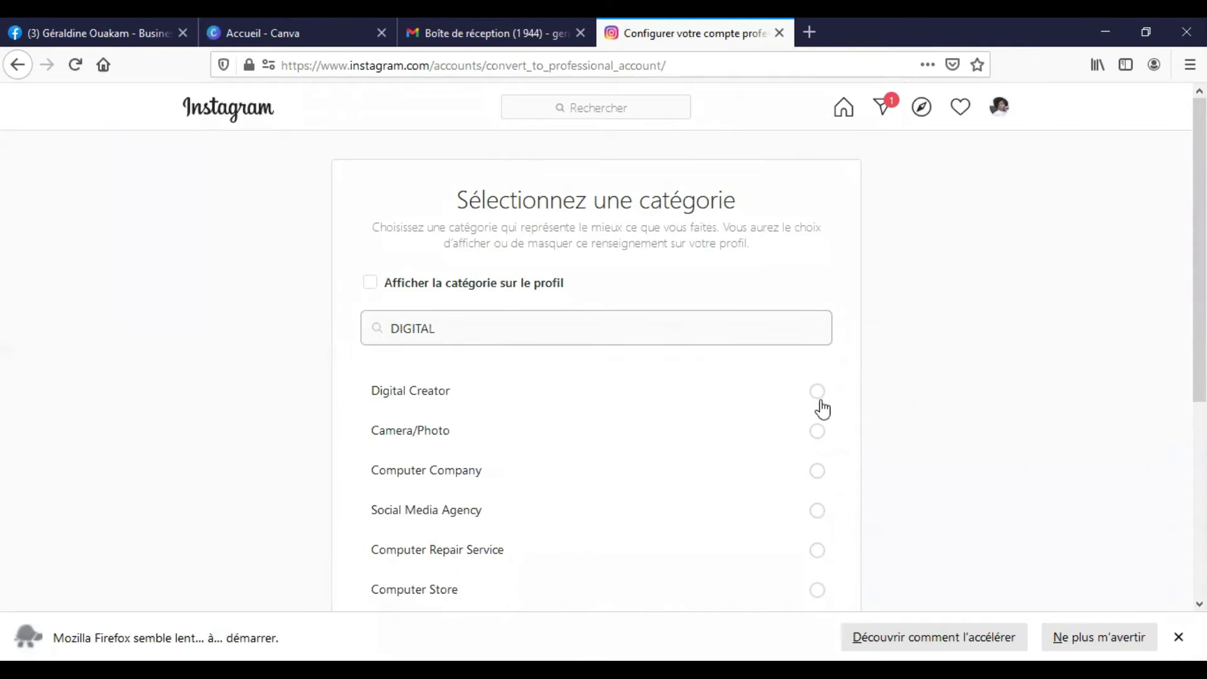
{"action": "left_click", "coordinate": [817, 391]}
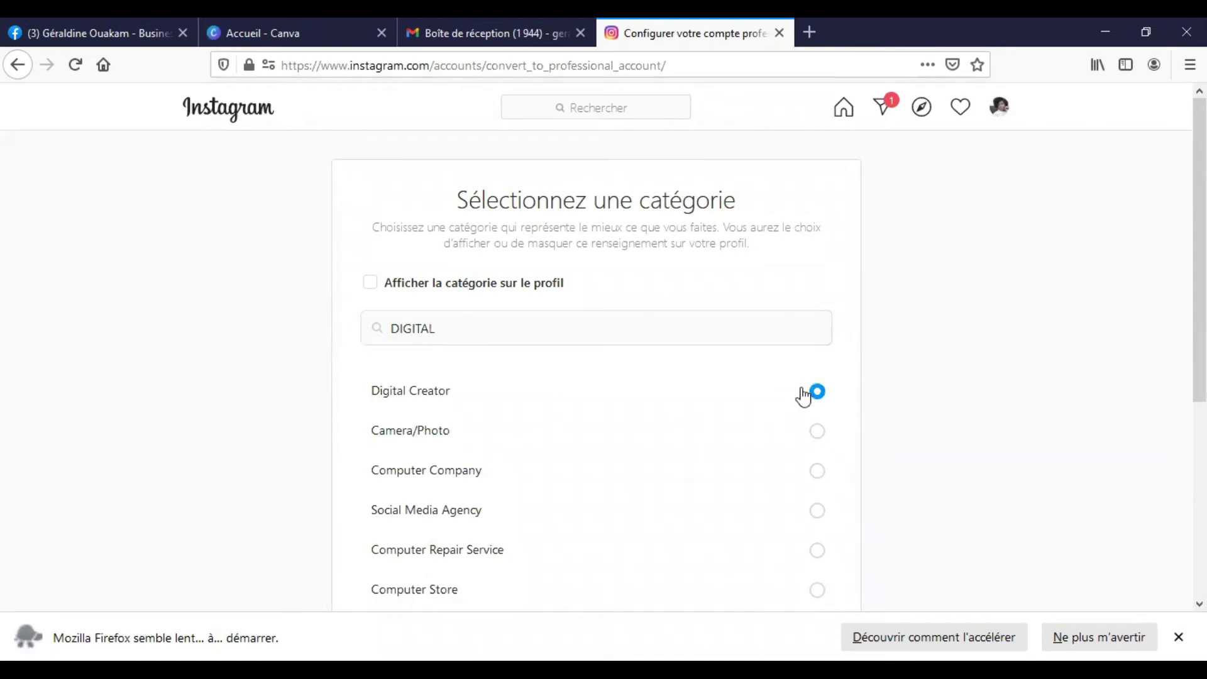
{"action": "scroll", "coordinate": [723, 361], "scroll_direction": "down", "scroll_amount": 2}
{"action": "scroll", "coordinate": [723, 361], "scroll_direction": "down", "scroll_amount": 3}
{"action": "scroll", "coordinate": [547, 323], "scroll_direction": "up", "scroll_amount": 4}
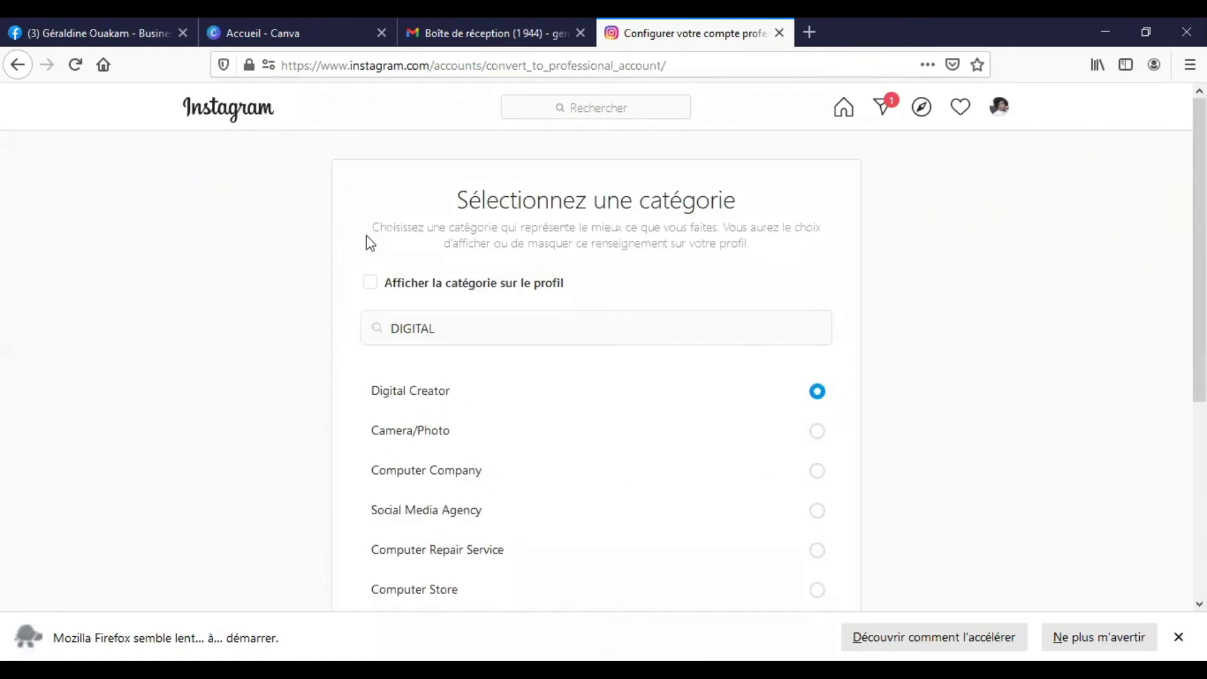
{"action": "left_click", "coordinate": [372, 283]}
{"action": "scroll", "coordinate": [722, 390], "scroll_direction": "down", "scroll_amount": 5}
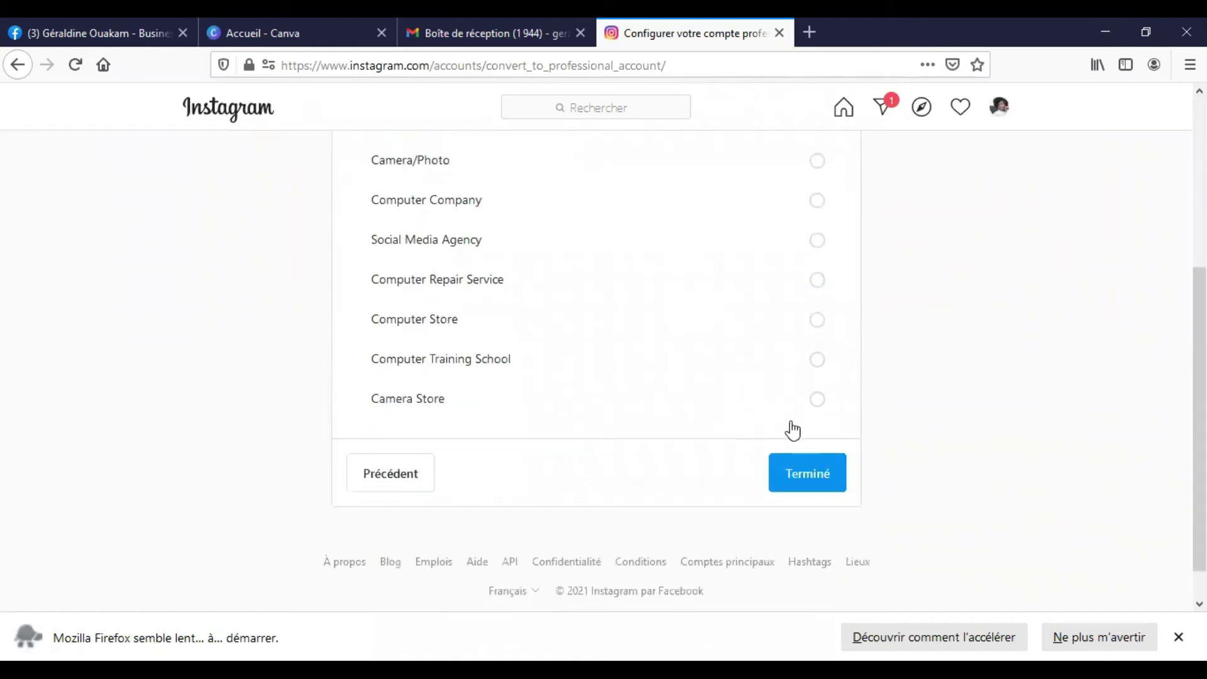
{"action": "left_click", "coordinate": [811, 475]}
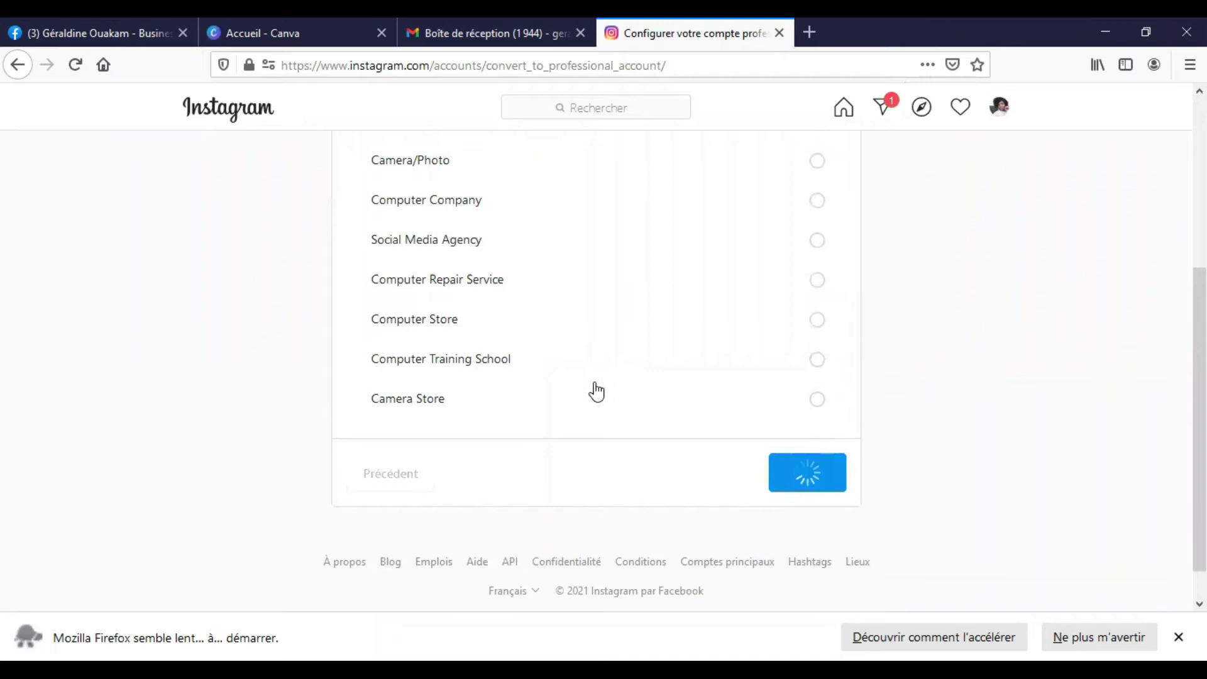
- Review the Vérifier vos coordonnées form and place the cursor in its Adresse e-mail field
{"action": "scroll", "coordinate": [591, 393], "scroll_direction": "up", "scroll_amount": 2}
{"action": "scroll", "coordinate": [586, 398], "scroll_direction": "up", "scroll_amount": 3}
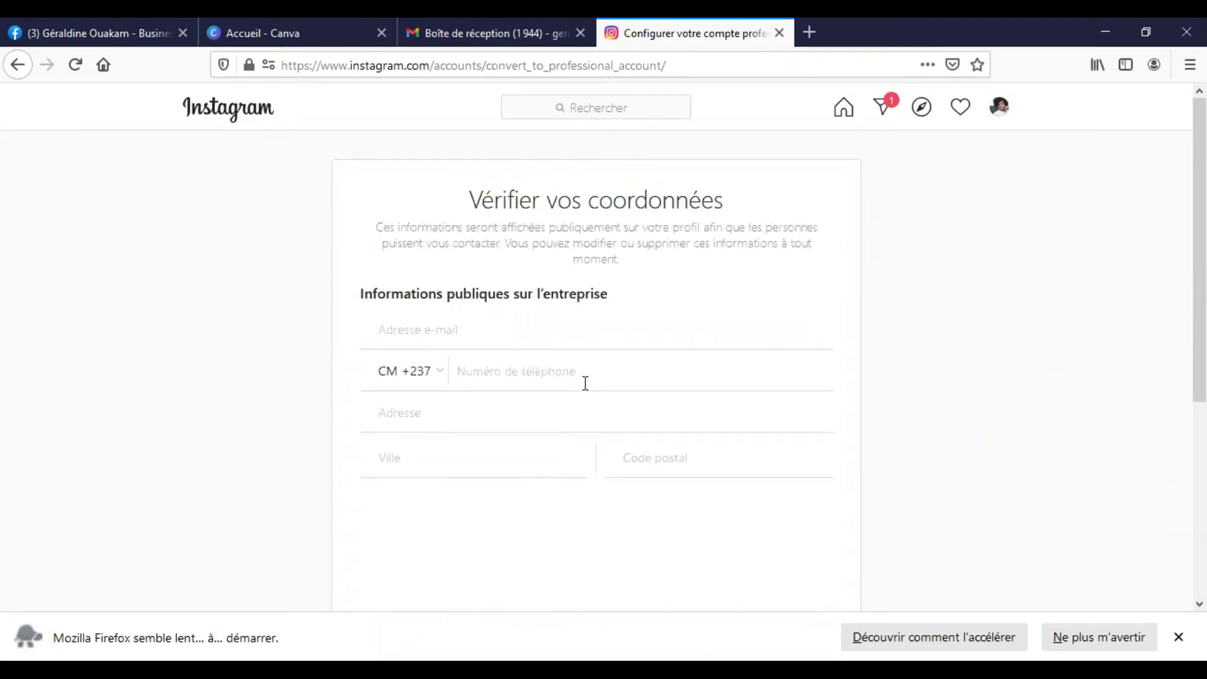
{"action": "scroll", "coordinate": [590, 364], "scroll_direction": "down", "scroll_amount": 5}
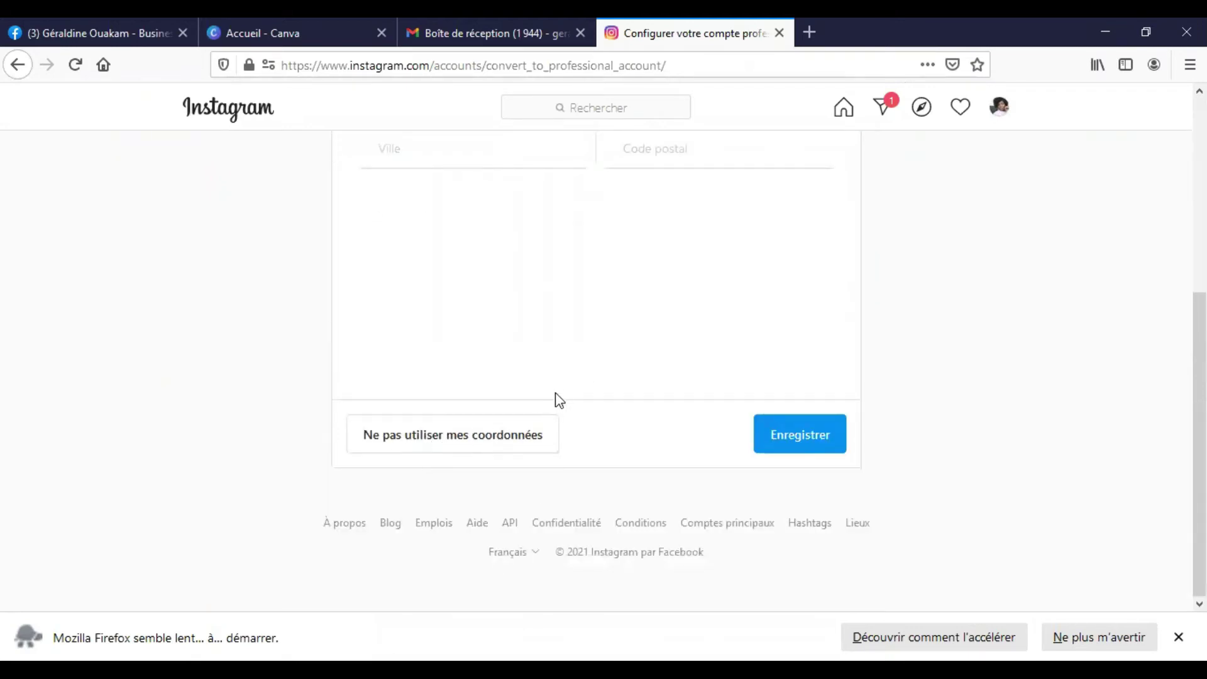
{"action": "scroll", "coordinate": [704, 415], "scroll_direction": "up", "scroll_amount": 5}
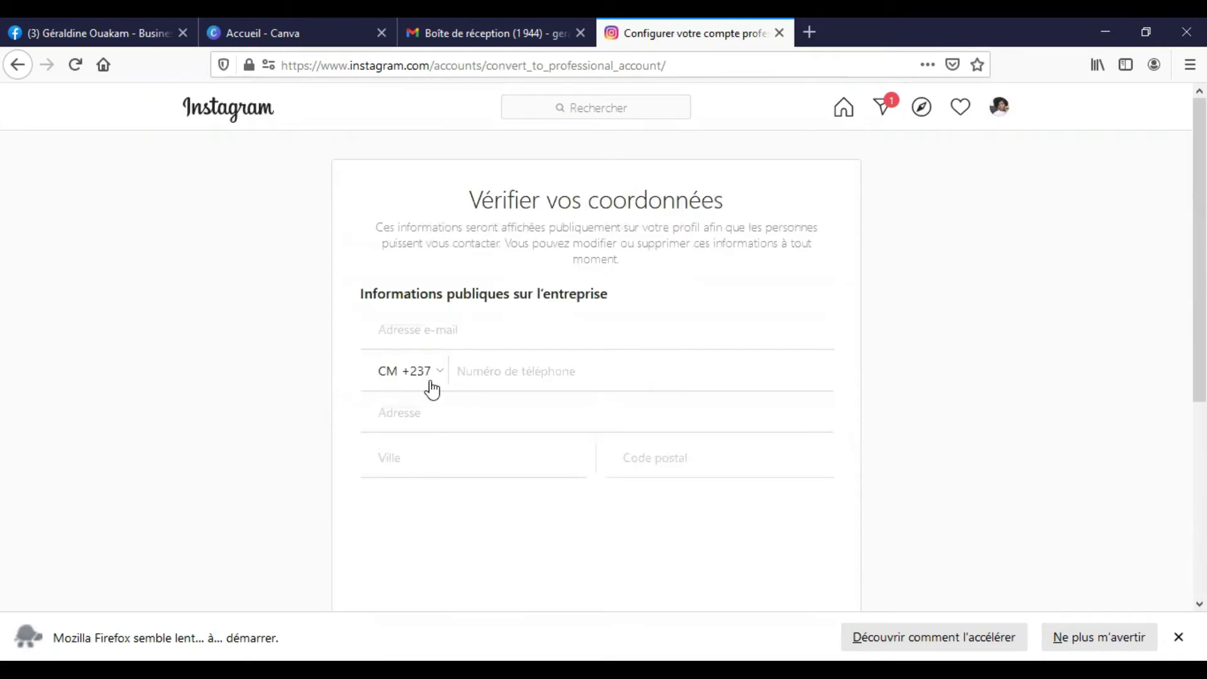
{"action": "scroll", "coordinate": [758, 457], "scroll_direction": "down", "scroll_amount": 5}
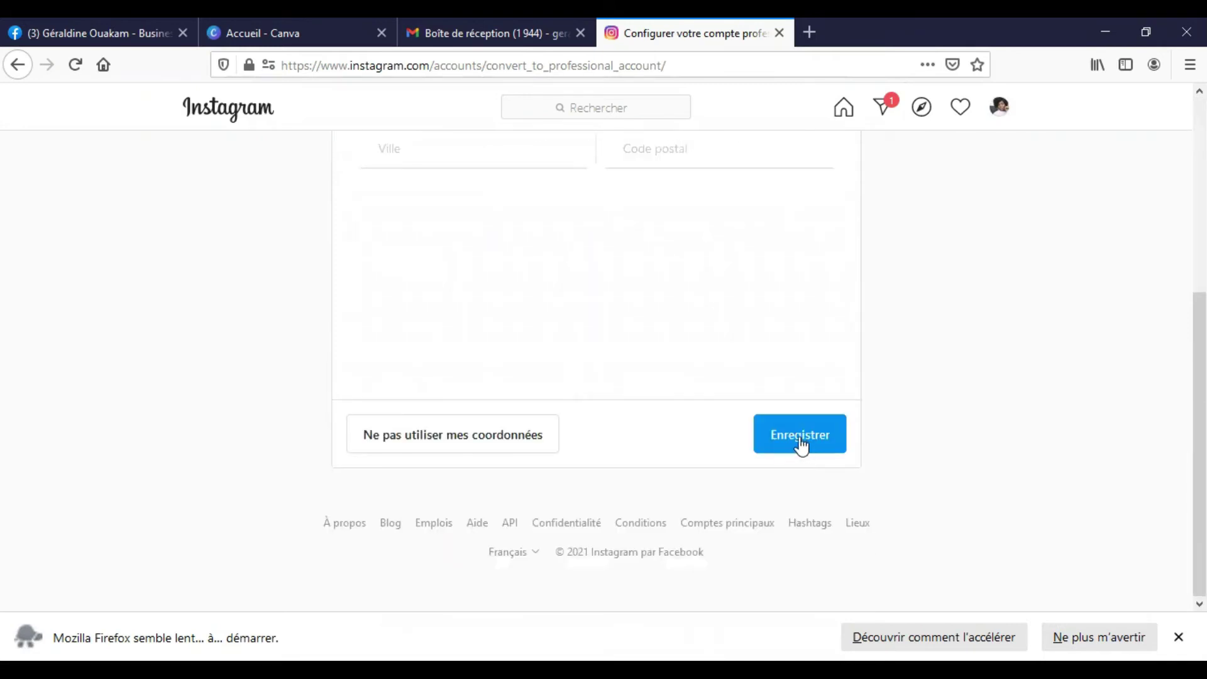
{"action": "scroll", "coordinate": [509, 440], "scroll_direction": "up", "scroll_amount": 3}
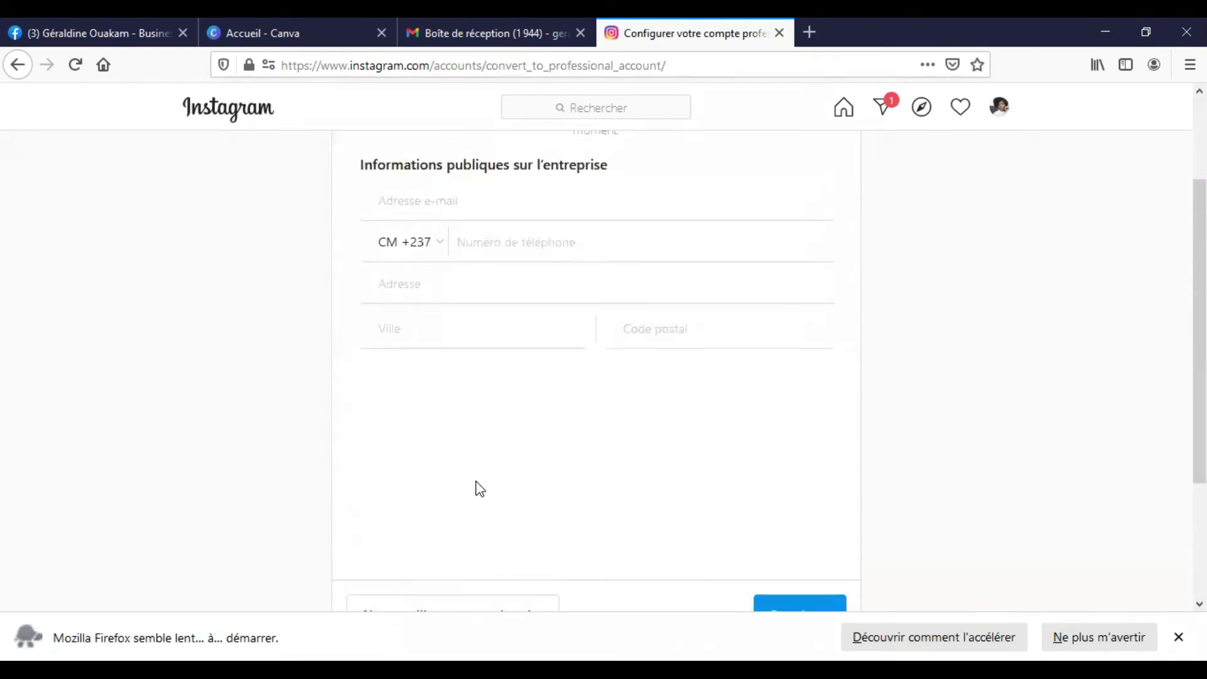
{"action": "scroll", "coordinate": [491, 488], "scroll_direction": "down", "scroll_amount": 3}
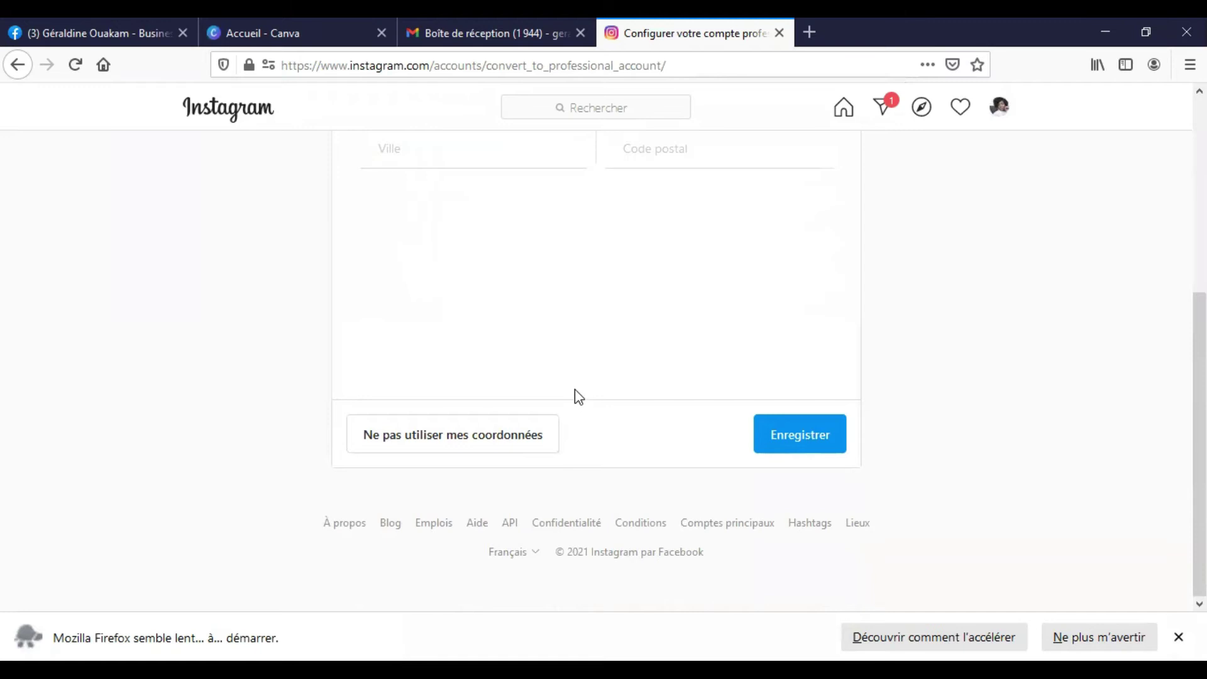
{"action": "scroll", "coordinate": [575, 387], "scroll_direction": "up", "scroll_amount": 4}
{"action": "scroll", "coordinate": [460, 342], "scroll_direction": "up", "scroll_amount": 1}
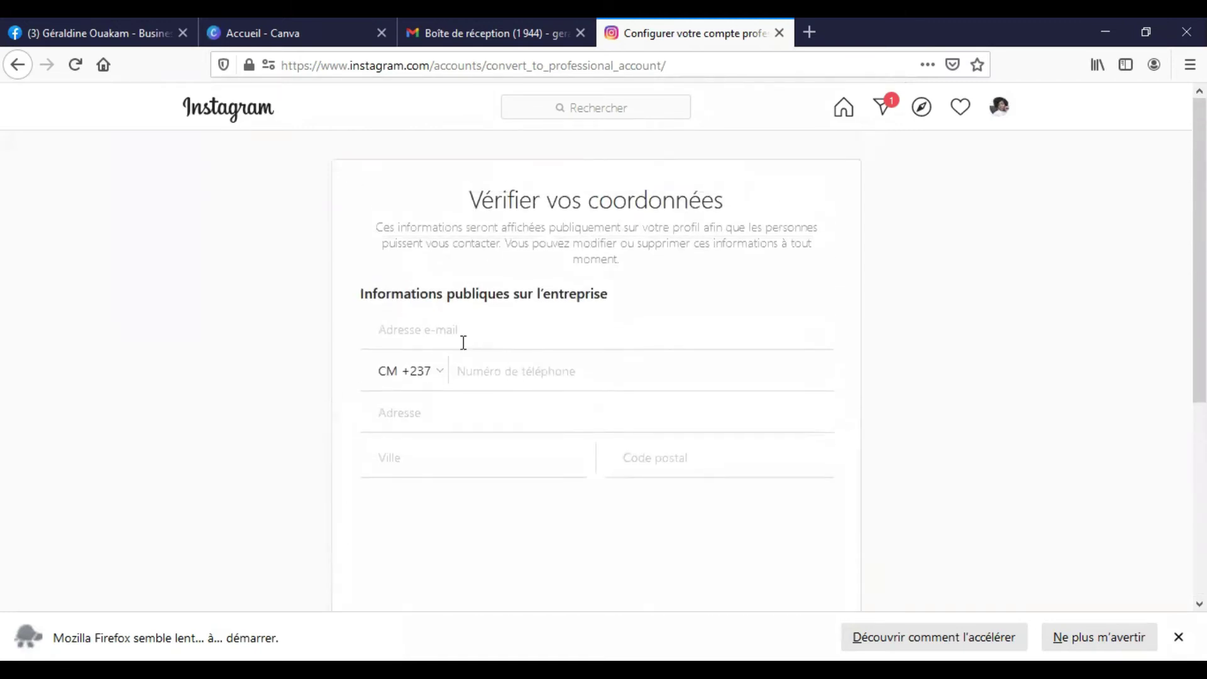
{"action": "left_click", "coordinate": [462, 335]}
{"action": "scroll", "coordinate": [447, 350], "scroll_direction": "down", "scroll_amount": 2}
- Fill in the saved business e-mail, the phone number, the city and the postal code
{"action": "left_click", "coordinate": [443, 236]}
{"action": "type", "text": "gera"}
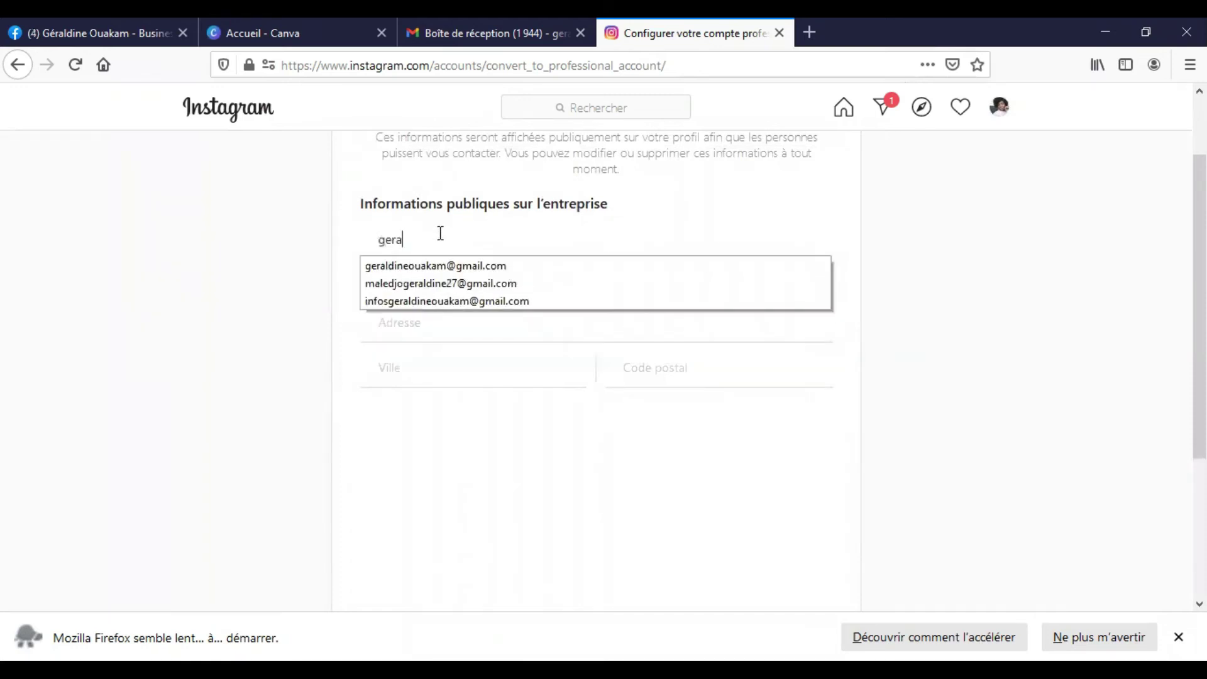
{"action": "left_click", "coordinate": [452, 265]}
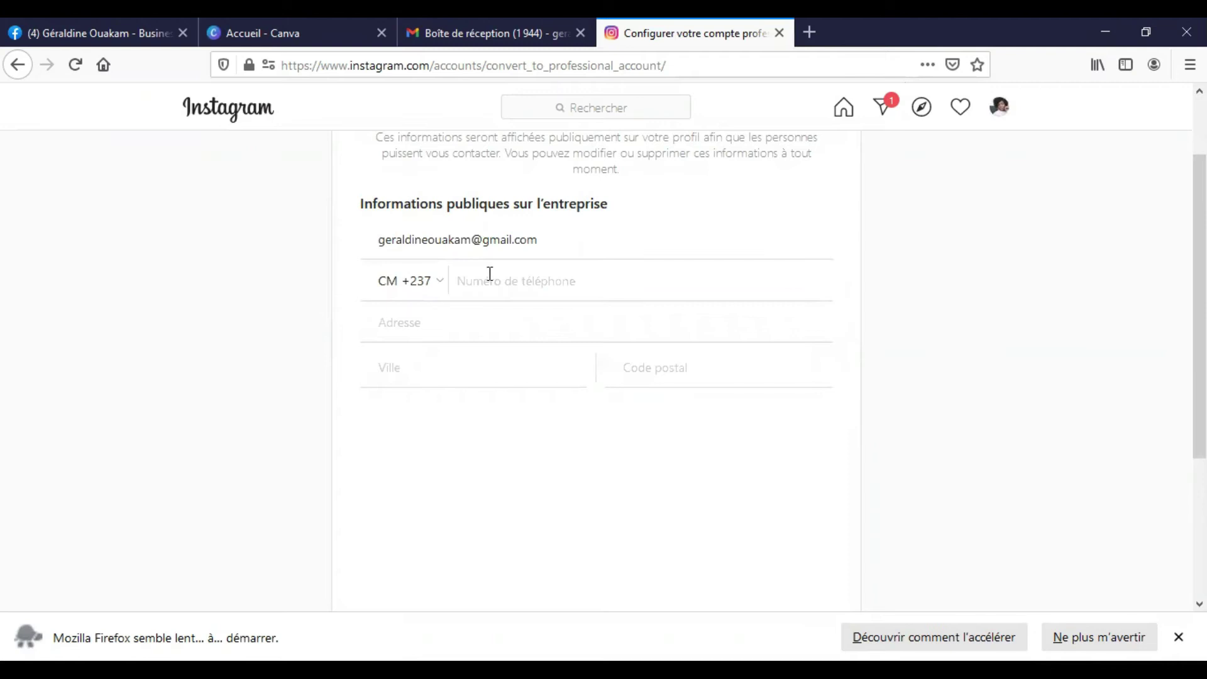
{"action": "left_click", "coordinate": [431, 328]}
{"action": "left_click", "coordinate": [418, 361]}
{"action": "type", "text": "DOUALA"}
{"action": "left_click", "coordinate": [647, 363]}
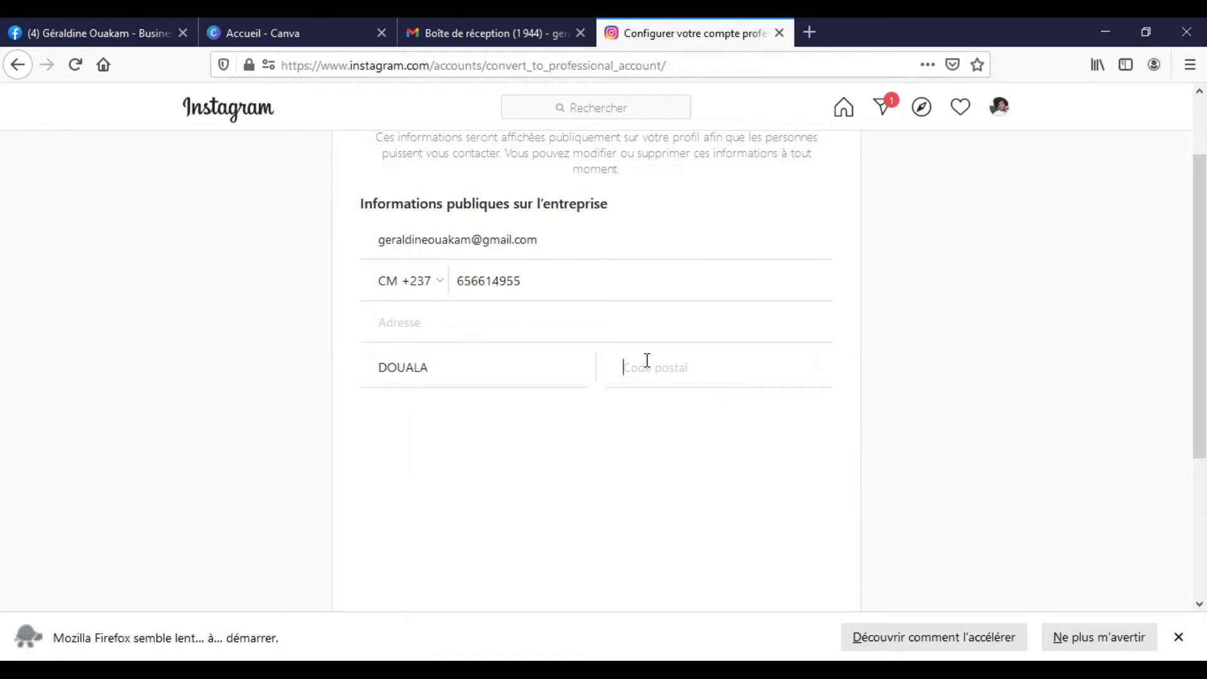
{"action": "type", "text": "7758"}
- Save the contact details, then choose not to publish them with 'Ne pas utiliser mes coordonnées'
{"action": "scroll", "coordinate": [621, 289], "scroll_direction": "up", "scroll_amount": 2}
{"action": "left_click", "coordinate": [438, 416]}
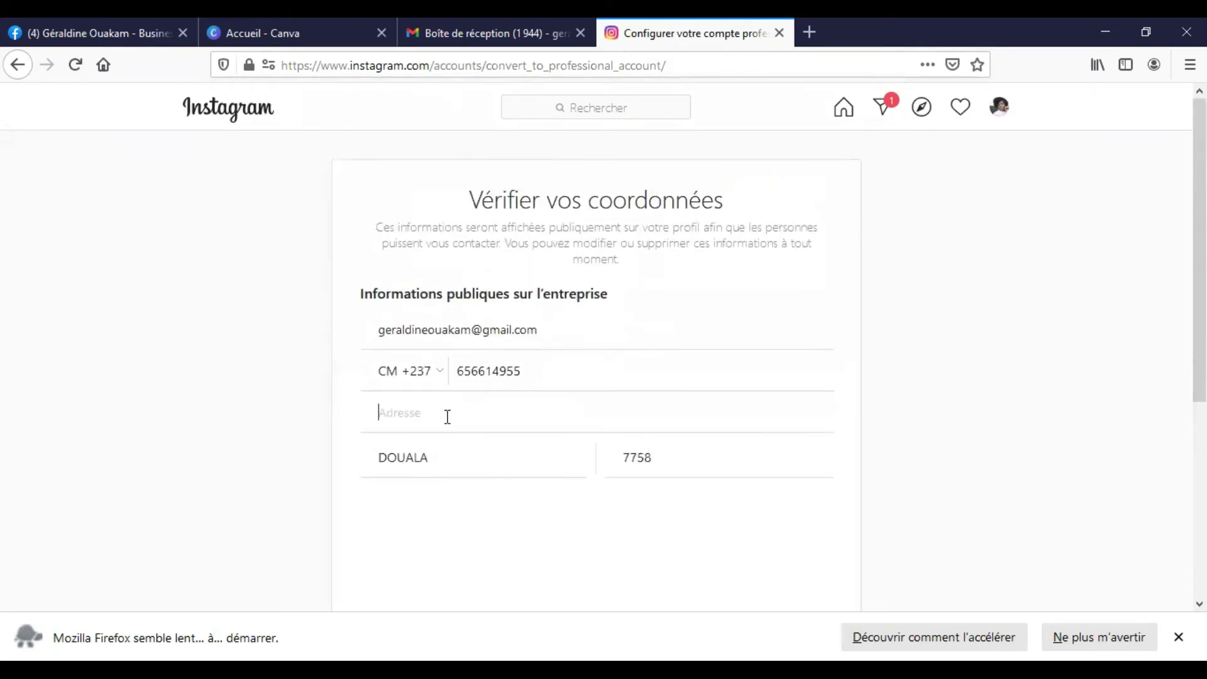
{"action": "scroll", "coordinate": [447, 417], "scroll_direction": "down", "scroll_amount": 5}
{"action": "left_click", "coordinate": [798, 438]}
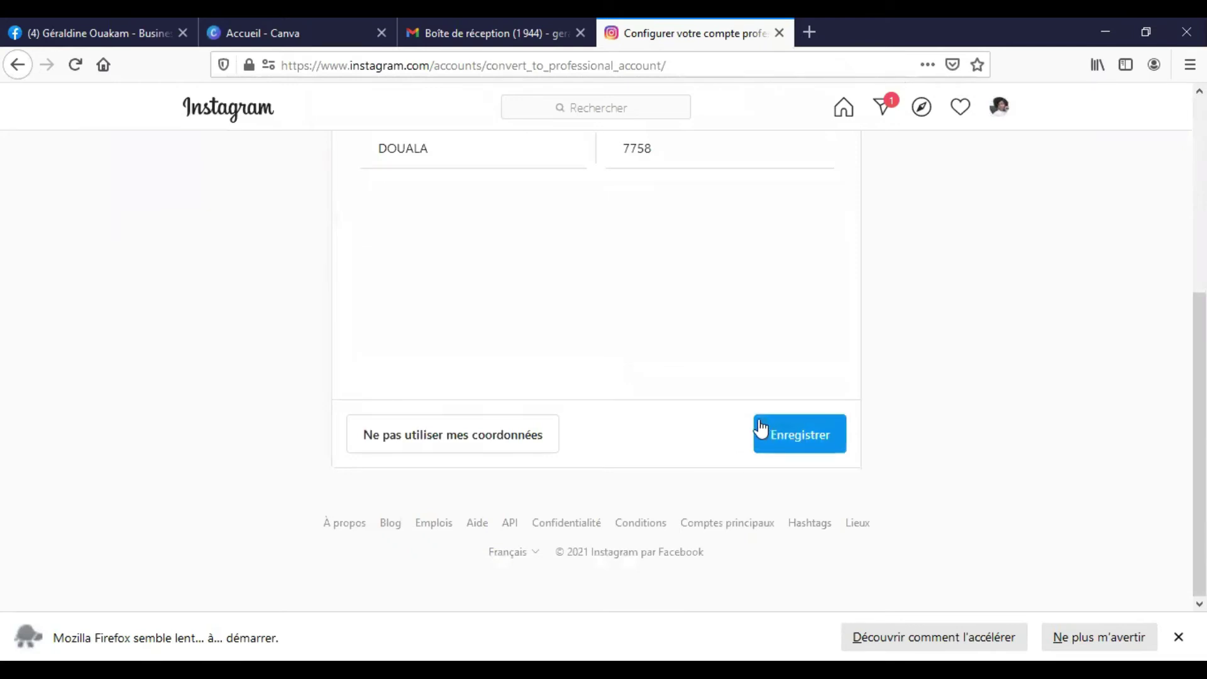
{"action": "scroll", "coordinate": [377, 490], "scroll_direction": "down", "scroll_amount": 2}
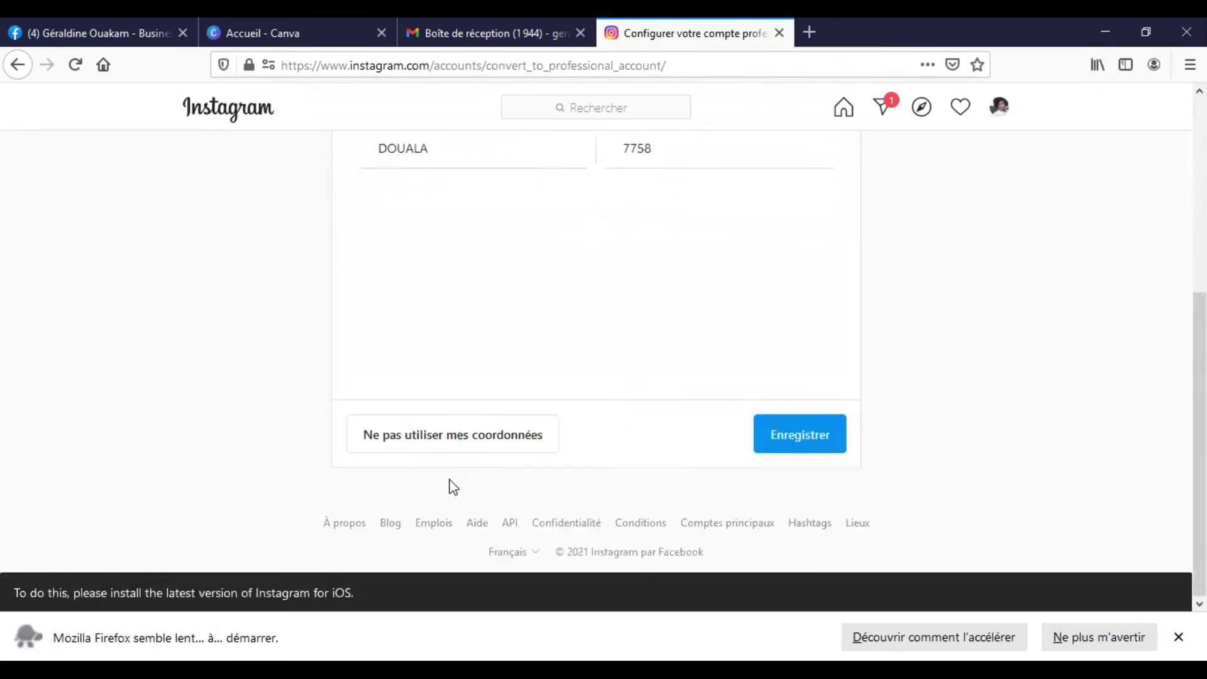
{"action": "left_click", "coordinate": [479, 446]}
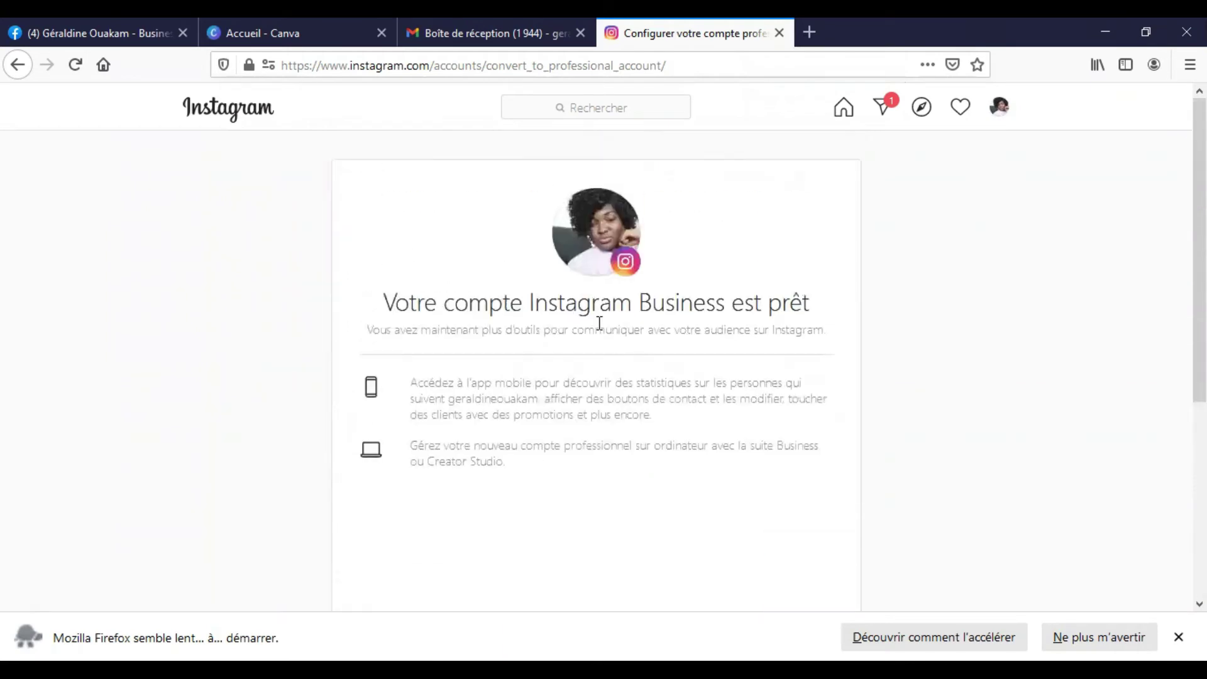
- Scroll through the 'Votre compte Instagram Business est prêt' confirmation page
{"action": "scroll", "coordinate": [709, 325], "scroll_direction": "down", "scroll_amount": 5}
{"action": "scroll", "coordinate": [707, 328], "scroll_direction": "up", "scroll_amount": 5}
{"action": "scroll", "coordinate": [732, 428], "scroll_direction": "down", "scroll_amount": 5}
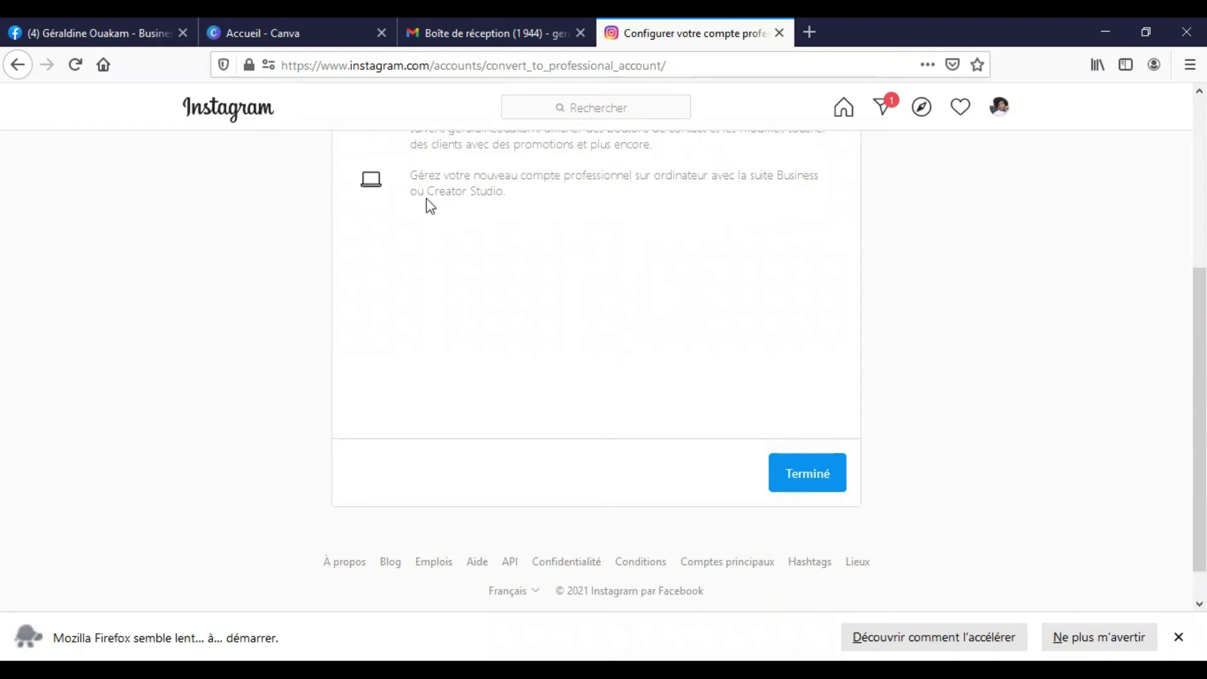
{"action": "scroll", "coordinate": [584, 276], "scroll_direction": "up", "scroll_amount": 5}
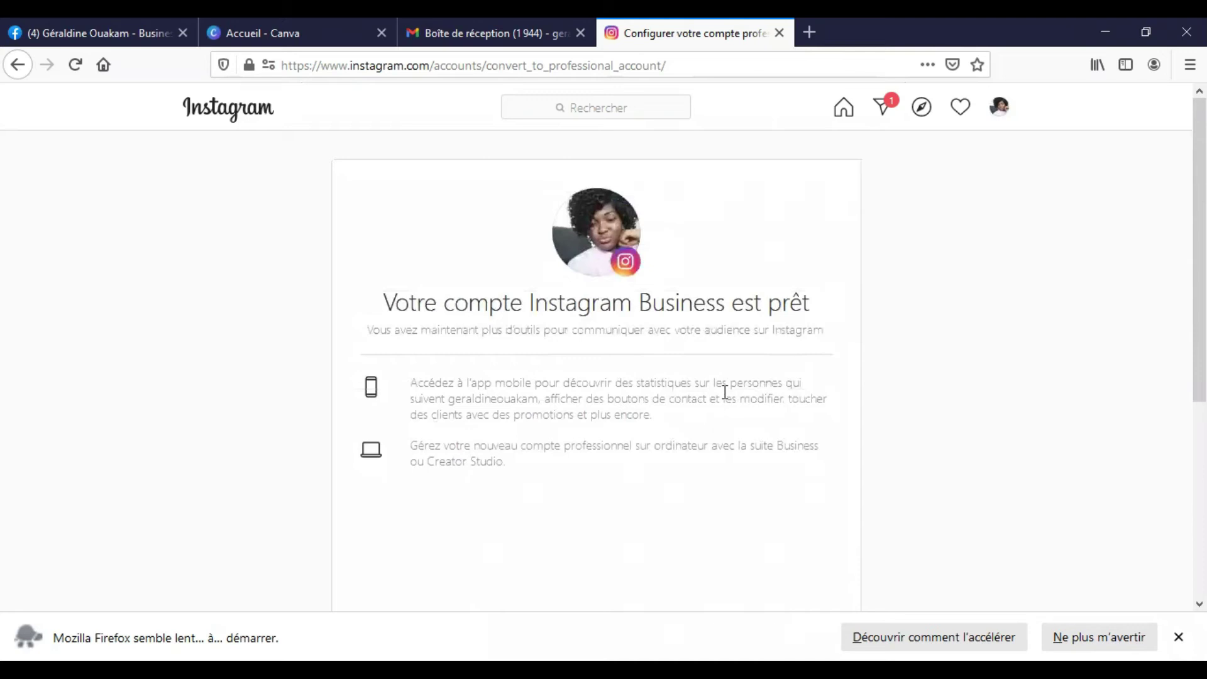
{"action": "scroll", "coordinate": [746, 429], "scroll_direction": "down", "scroll_amount": 2}
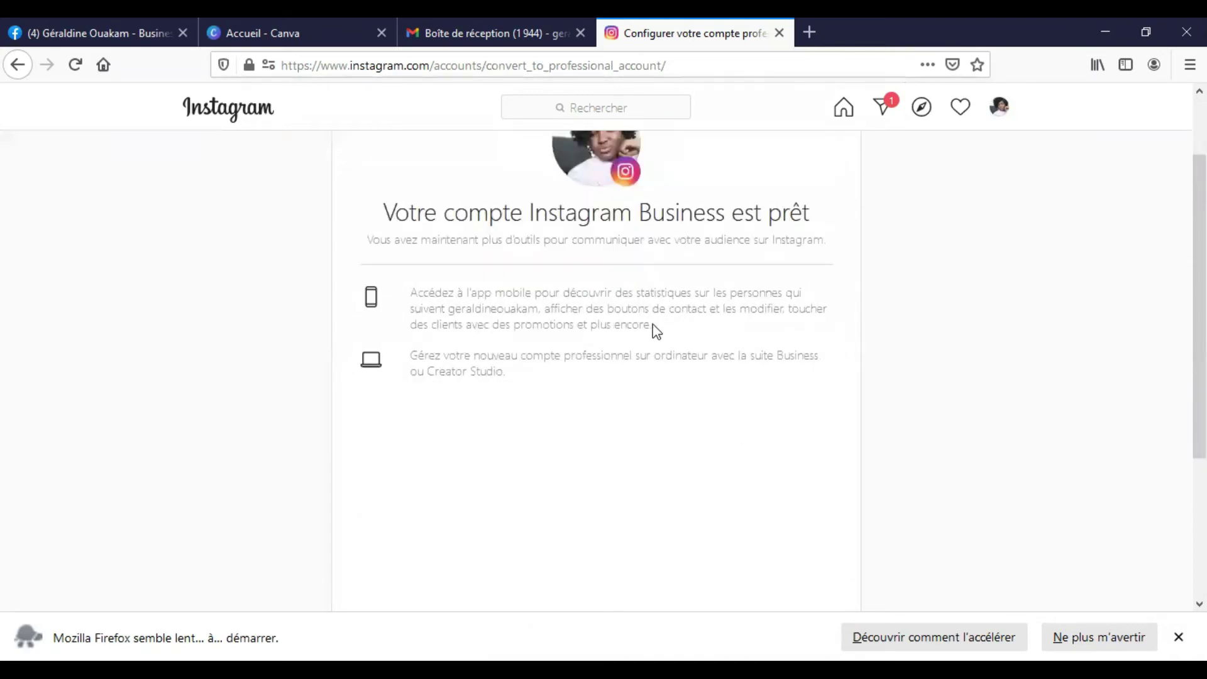
{"action": "scroll", "coordinate": [760, 405], "scroll_direction": "down", "scroll_amount": 5}
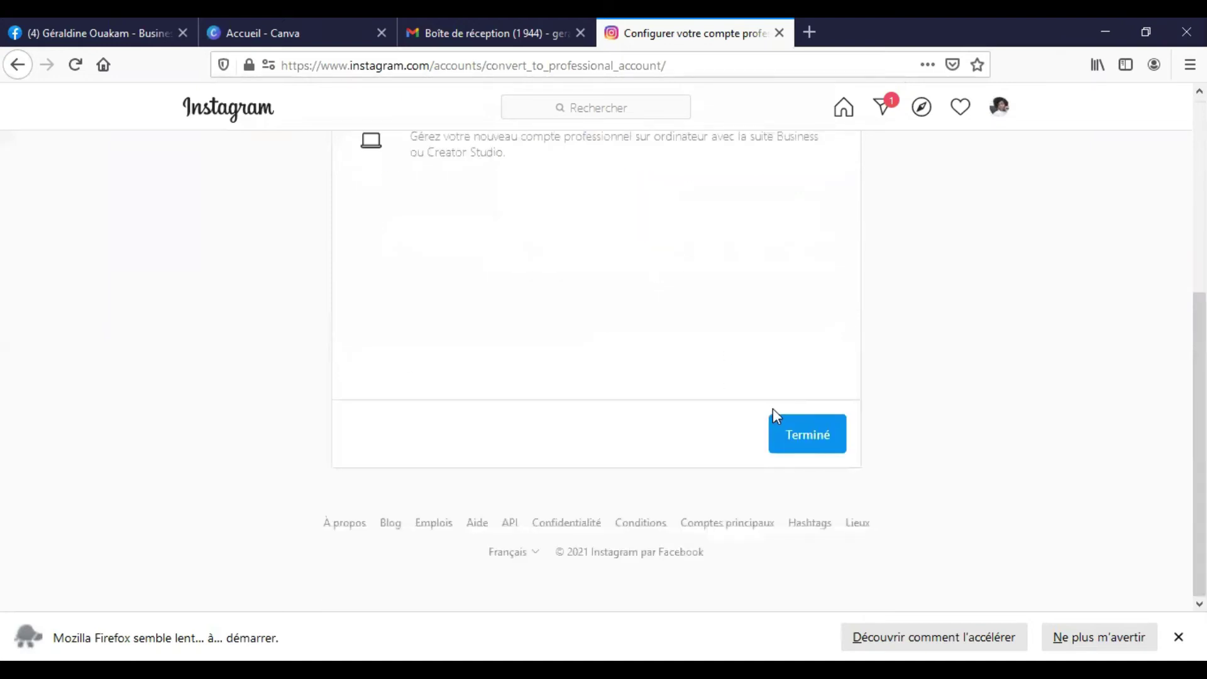
- Close setup with Terminé and check that Modifier profil now offers Passer à un compte personnel
{"action": "left_click", "coordinate": [797, 442]}
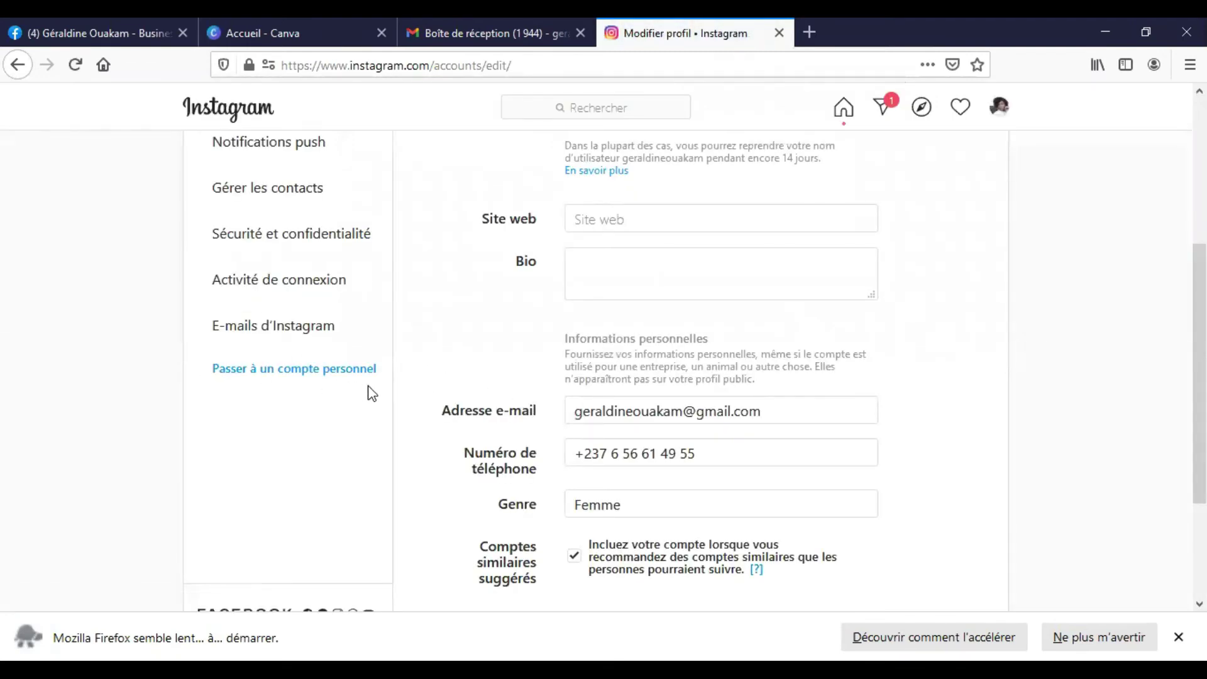
{"action": "scroll", "coordinate": [596, 438], "scroll_direction": "up", "scroll_amount": 5}
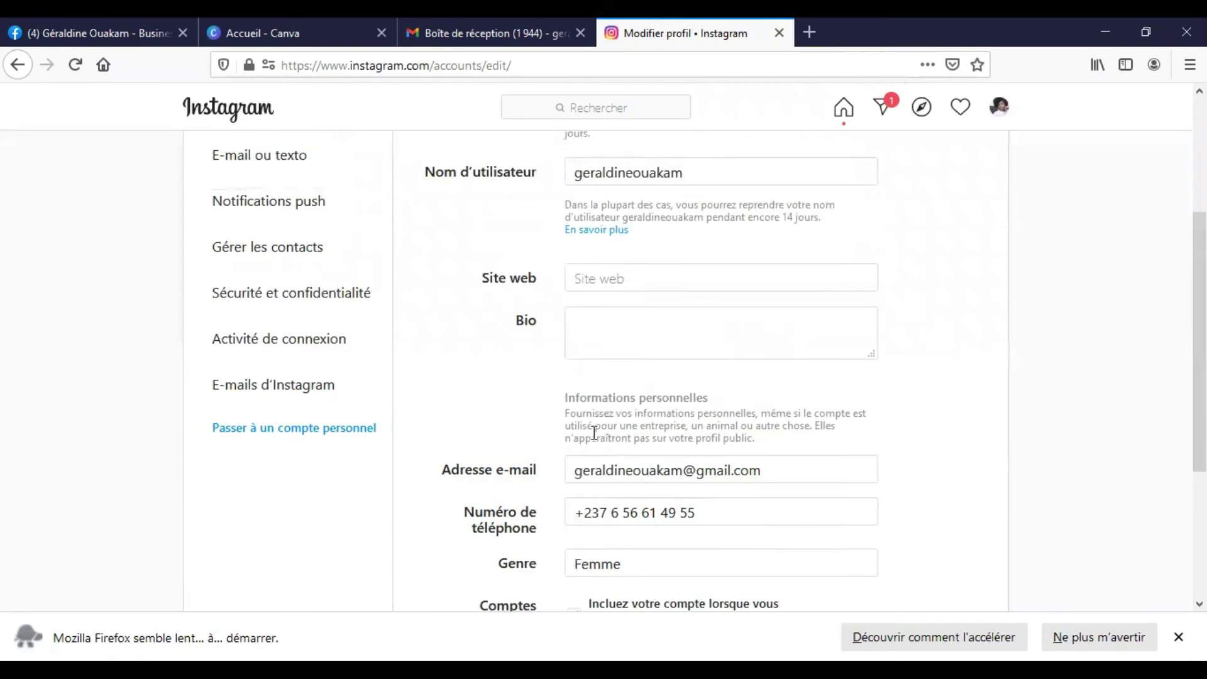
{"action": "scroll", "coordinate": [553, 237], "scroll_direction": "down", "scroll_amount": 7}
{"action": "scroll", "coordinate": [574, 393], "scroll_direction": "up", "scroll_amount": 5}
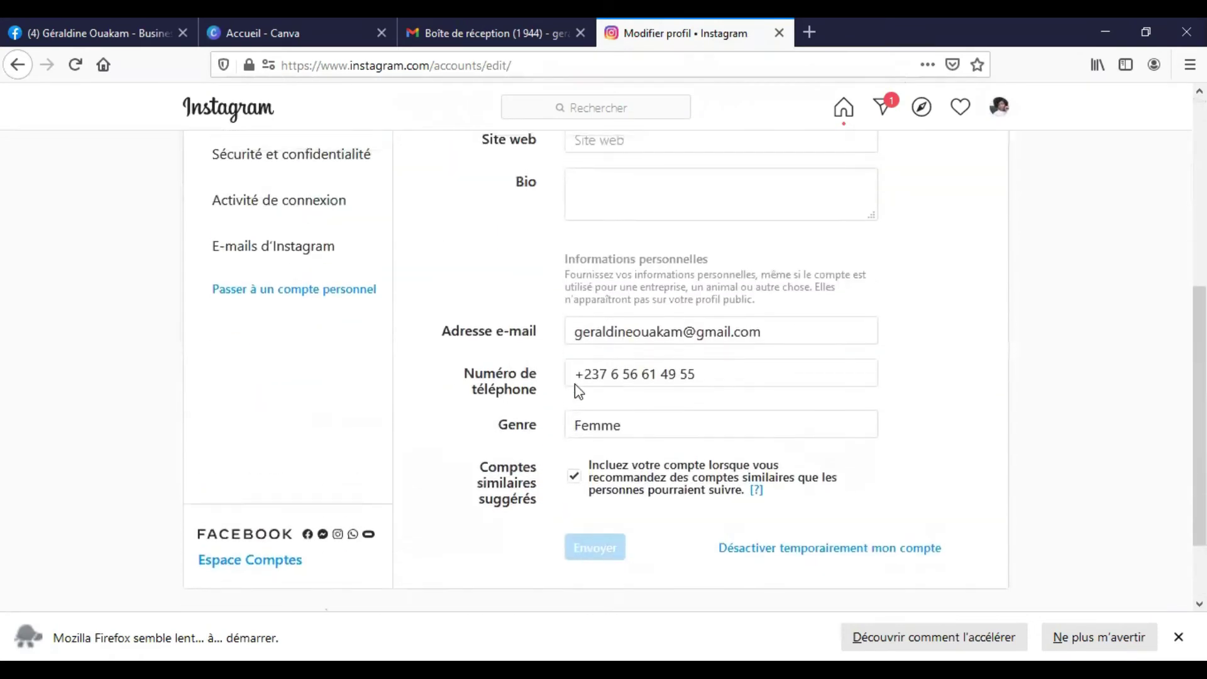
{"action": "scroll", "coordinate": [503, 352], "scroll_direction": "down", "scroll_amount": 5}
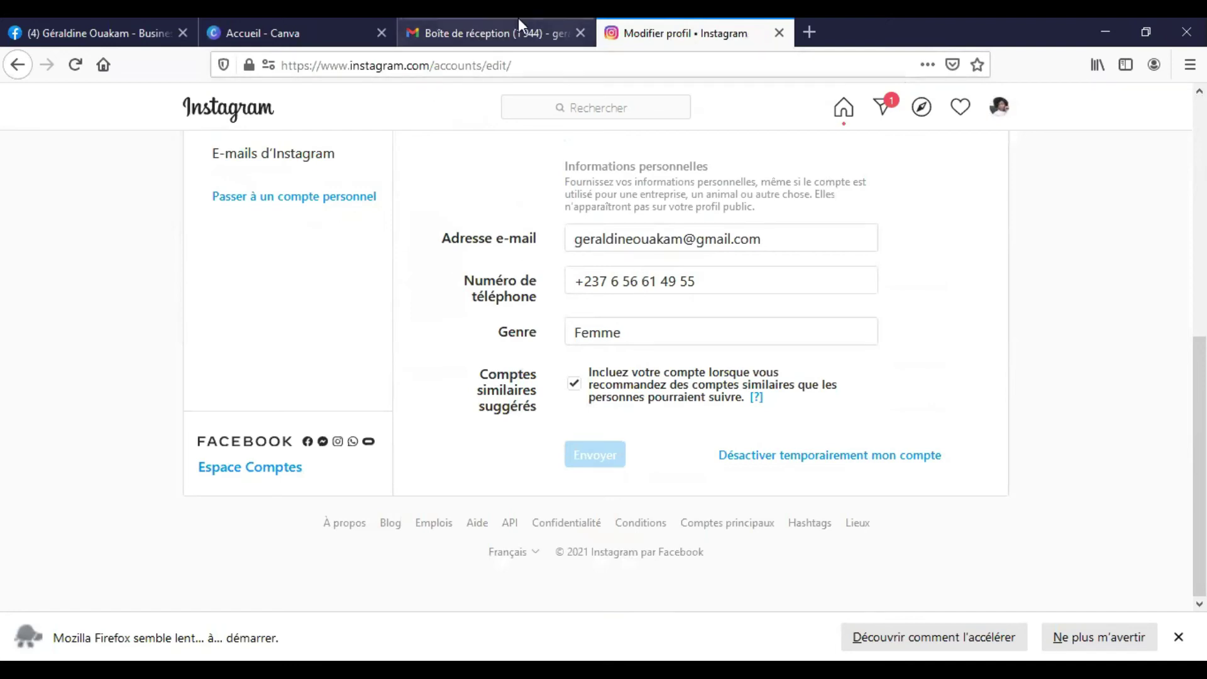
- Switch to the Facebook Page tab and open Paramètres from the Gérer la Page sidebar
{"action": "left_click", "coordinate": [59, 22]}
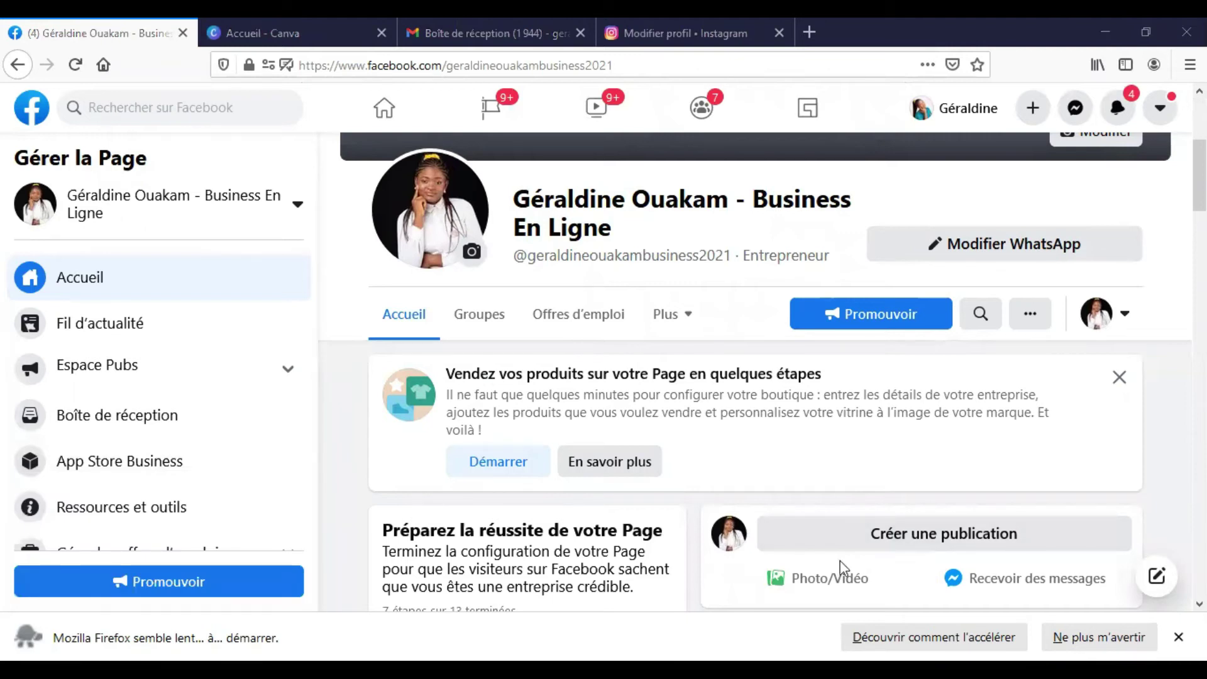
{"action": "scroll", "coordinate": [611, 396], "scroll_direction": "down", "scroll_amount": 8}
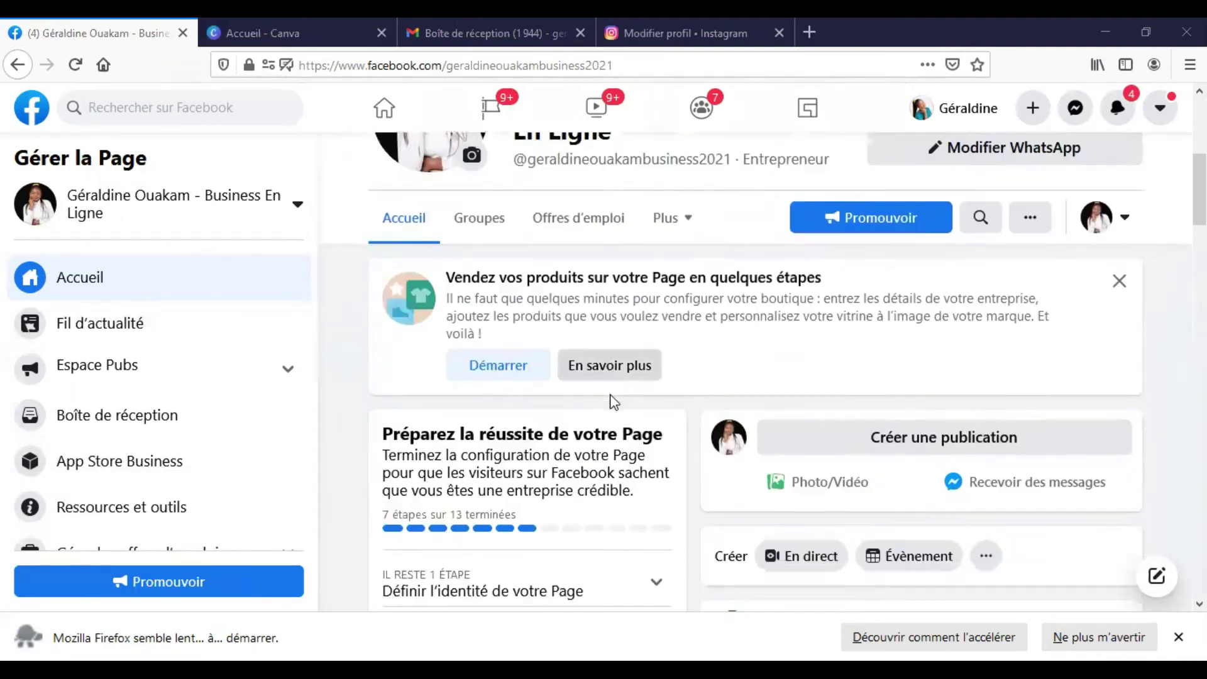
{"action": "scroll", "coordinate": [496, 393], "scroll_direction": "down", "scroll_amount": 4}
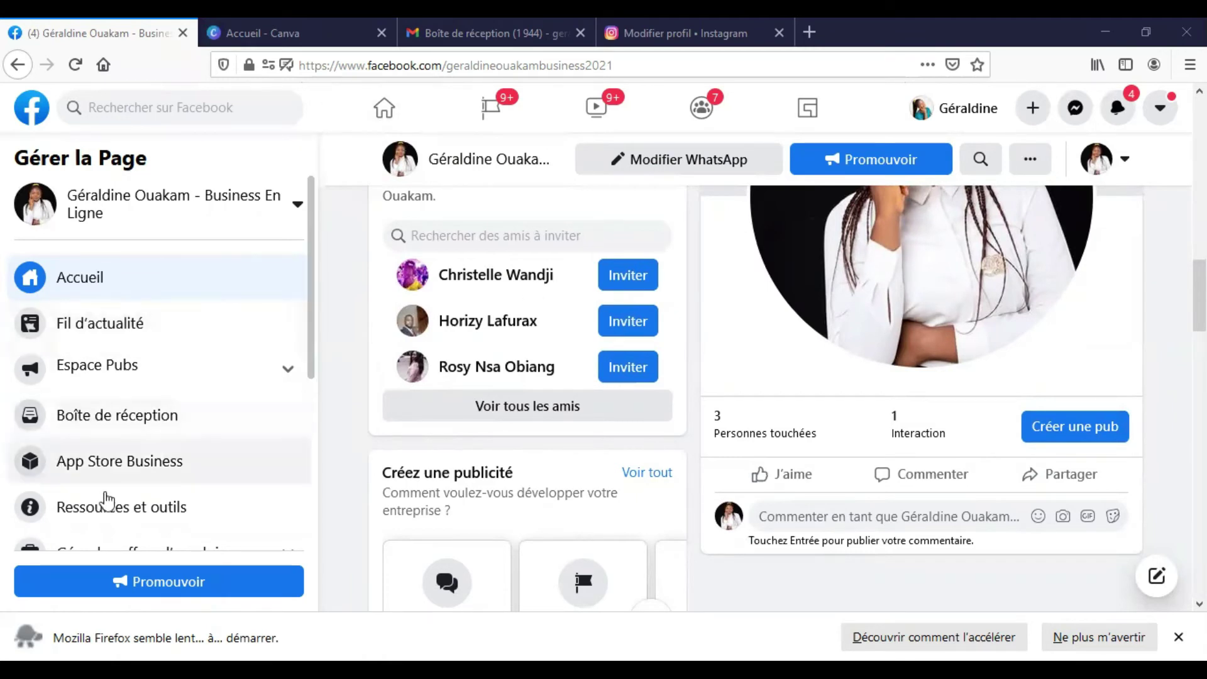
{"action": "scroll", "coordinate": [104, 497], "scroll_direction": "down", "scroll_amount": 5}
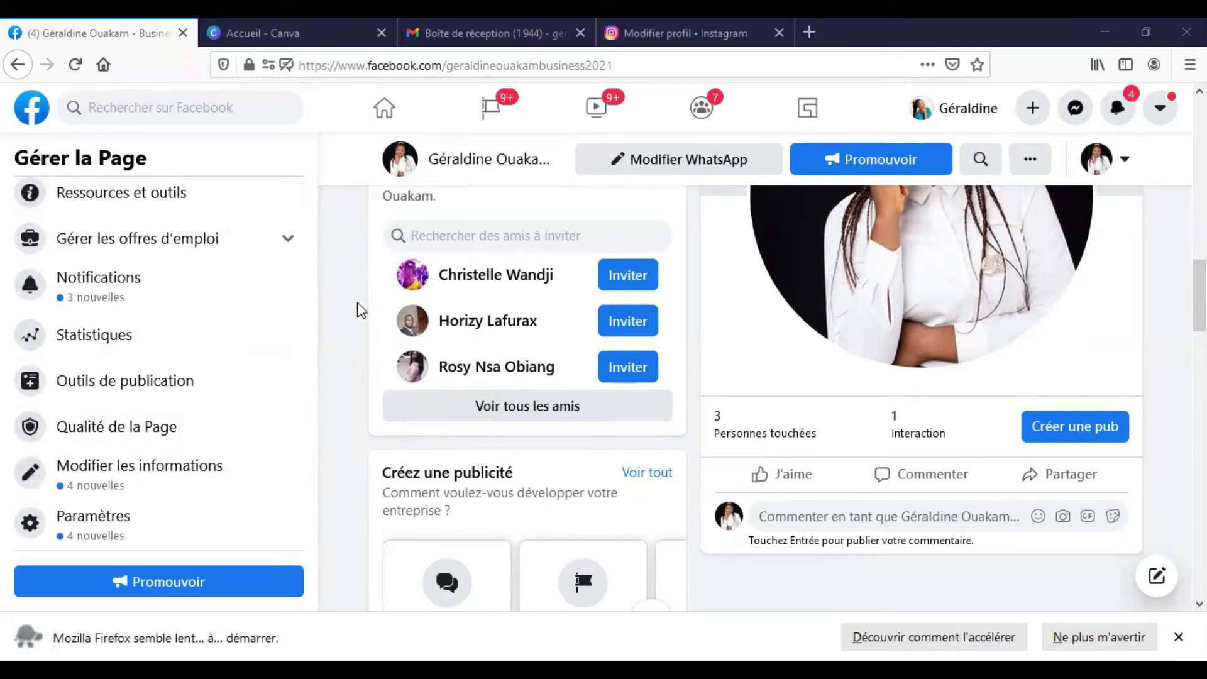
{"action": "left_click", "coordinate": [111, 539]}
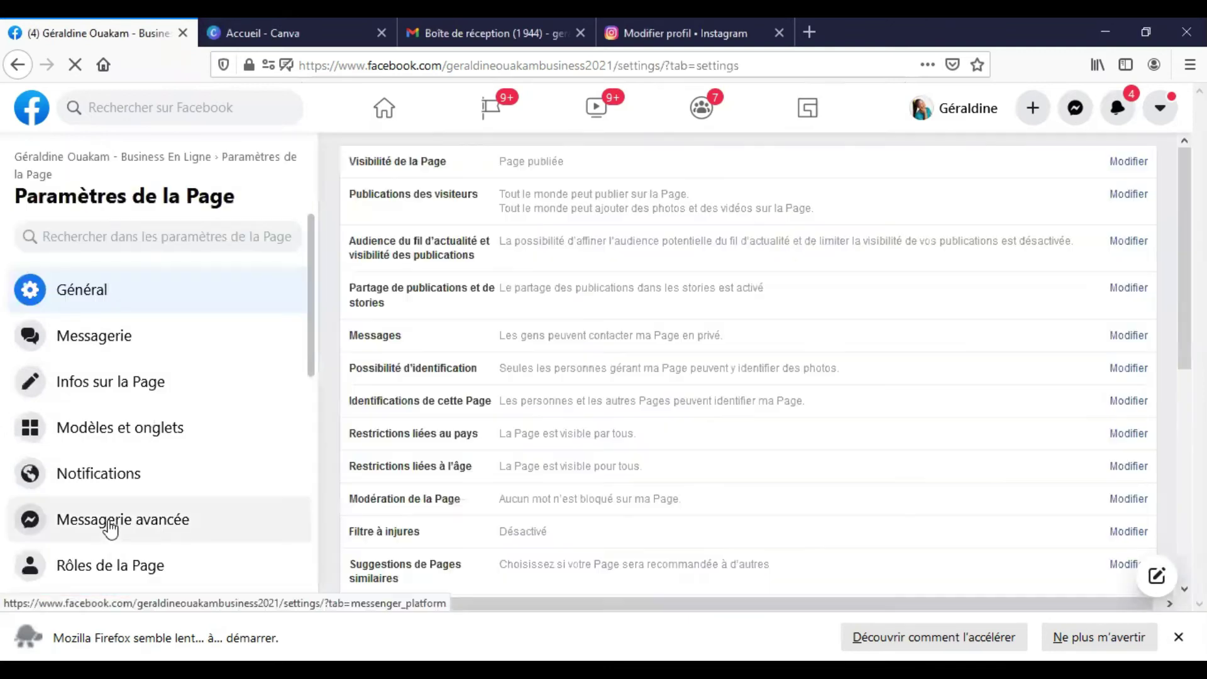
- In Paramètres de la Page, go to the Instagram section and start linking with Associer le compte
{"action": "scroll", "coordinate": [179, 498], "scroll_direction": "down", "scroll_amount": 8}
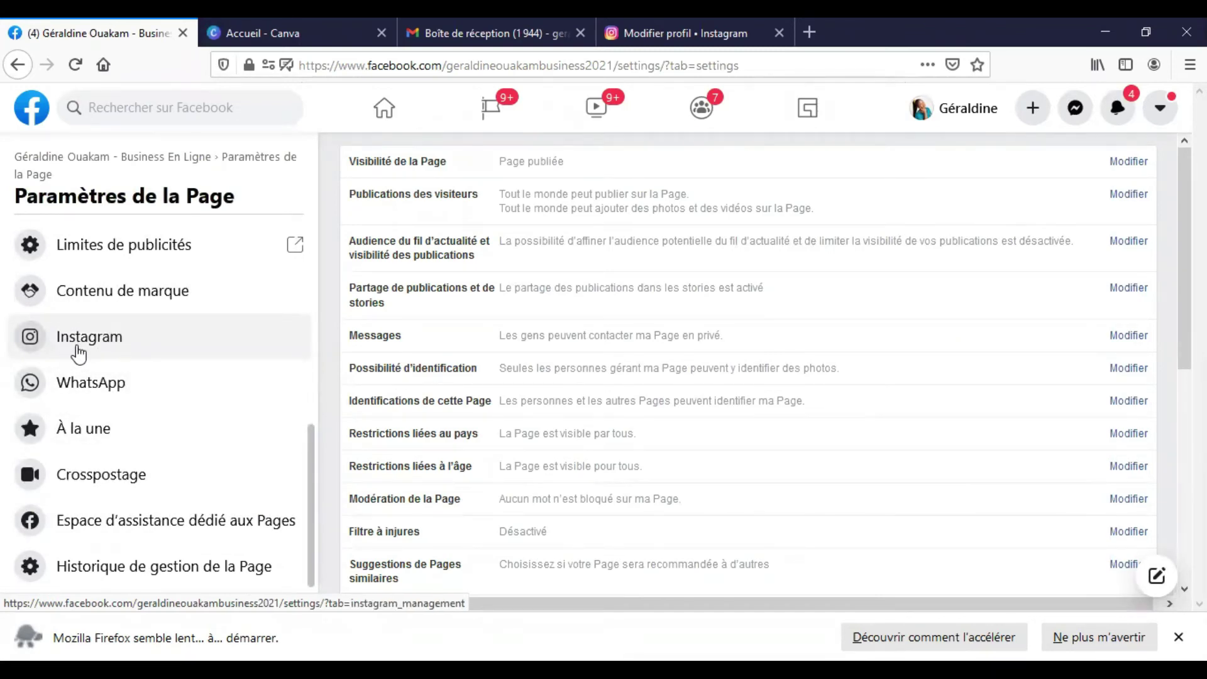
{"action": "left_click", "coordinate": [78, 353]}
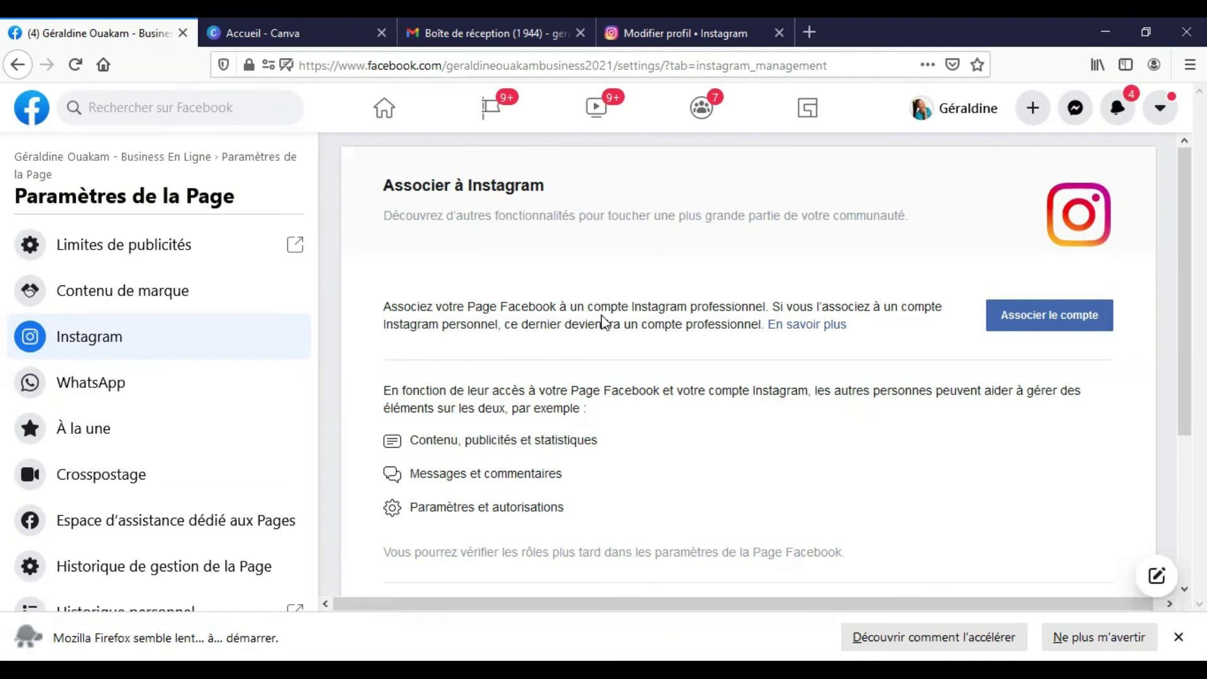
{"action": "left_click", "coordinate": [1047, 319]}
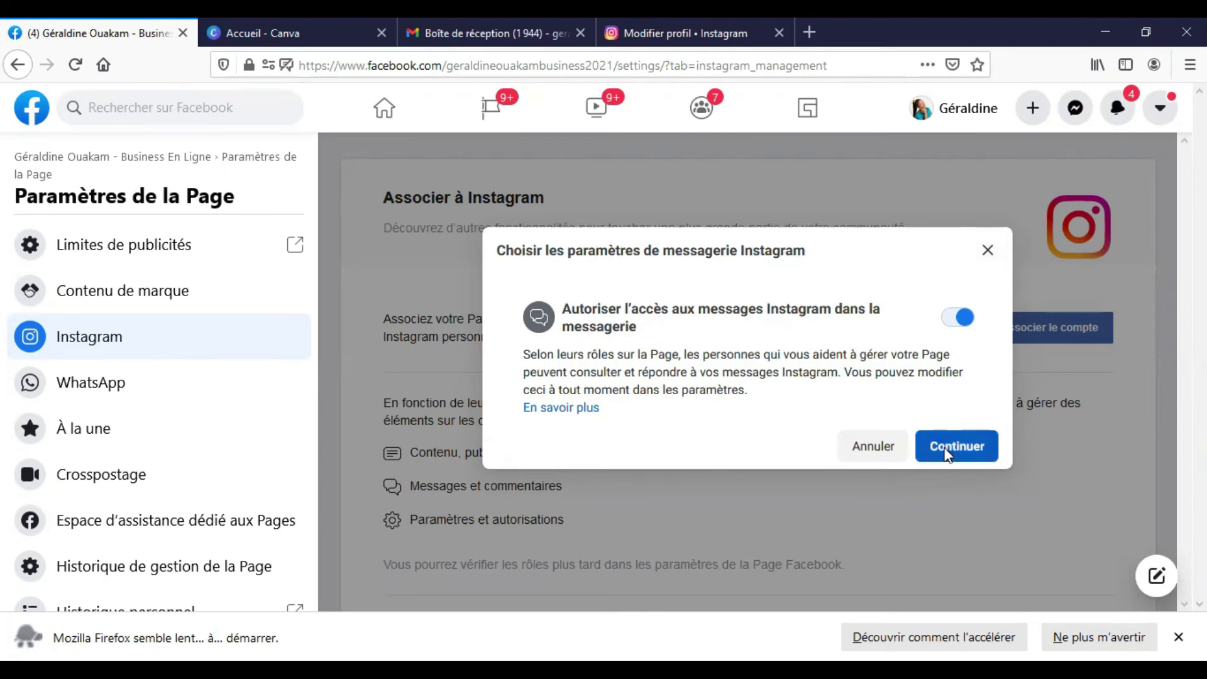
- Leave Instagram message access allowed in the inbox and continue linking the account
{"action": "left_click", "coordinate": [948, 454]}
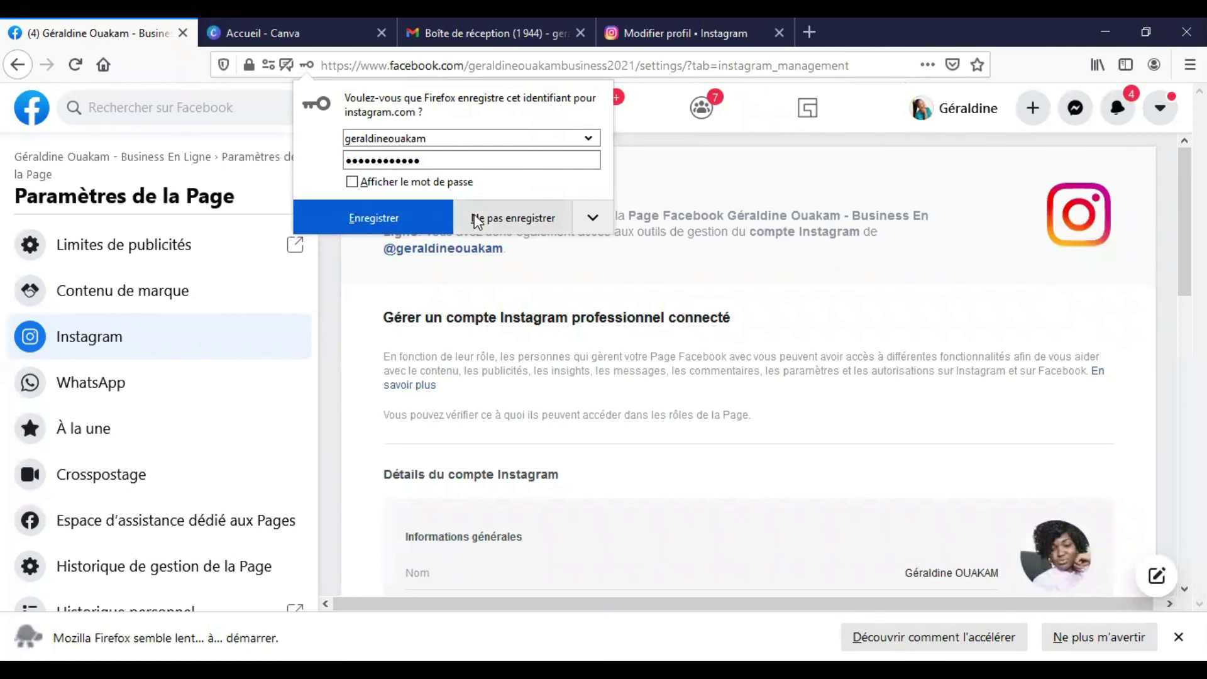
- Dismiss the save-login prompt, review the Compte Instagram associé details, and return to the Page home
{"action": "left_click", "coordinate": [394, 220]}
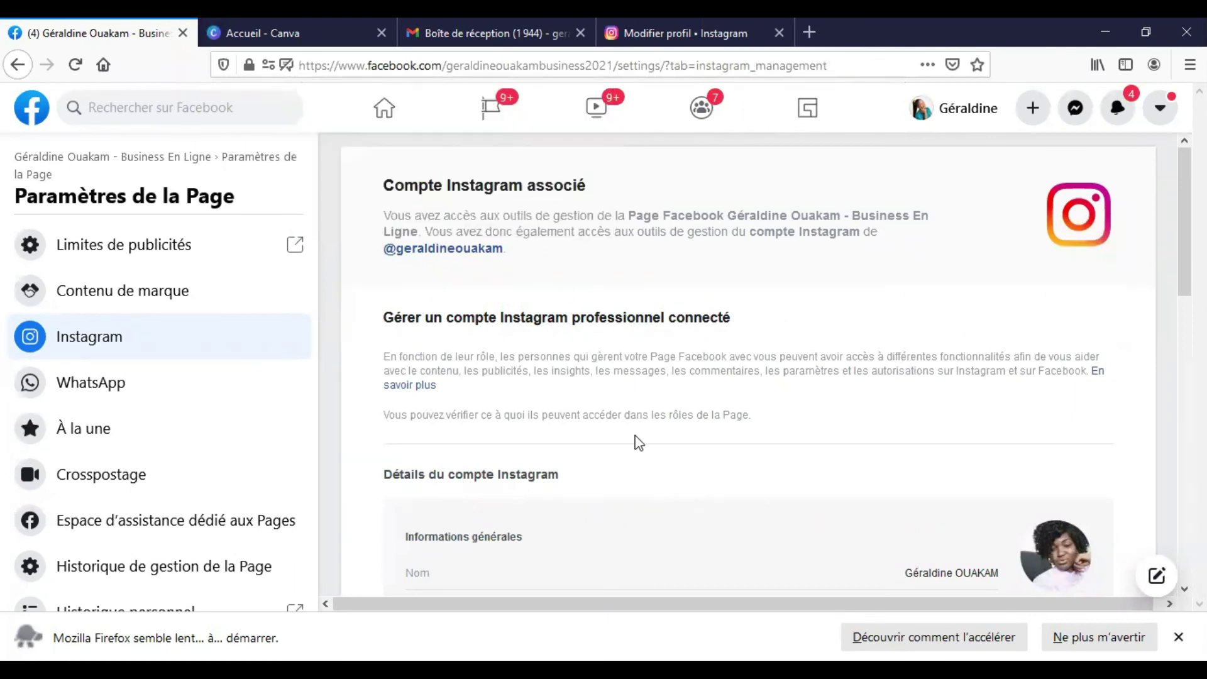
{"action": "scroll", "coordinate": [492, 383], "scroll_direction": "down", "scroll_amount": 4}
{"action": "scroll", "coordinate": [490, 369], "scroll_direction": "up", "scroll_amount": 3}
{"action": "scroll", "coordinate": [492, 366], "scroll_direction": "up", "scroll_amount": 1}
{"action": "scroll", "coordinate": [469, 345], "scroll_direction": "down", "scroll_amount": 10}
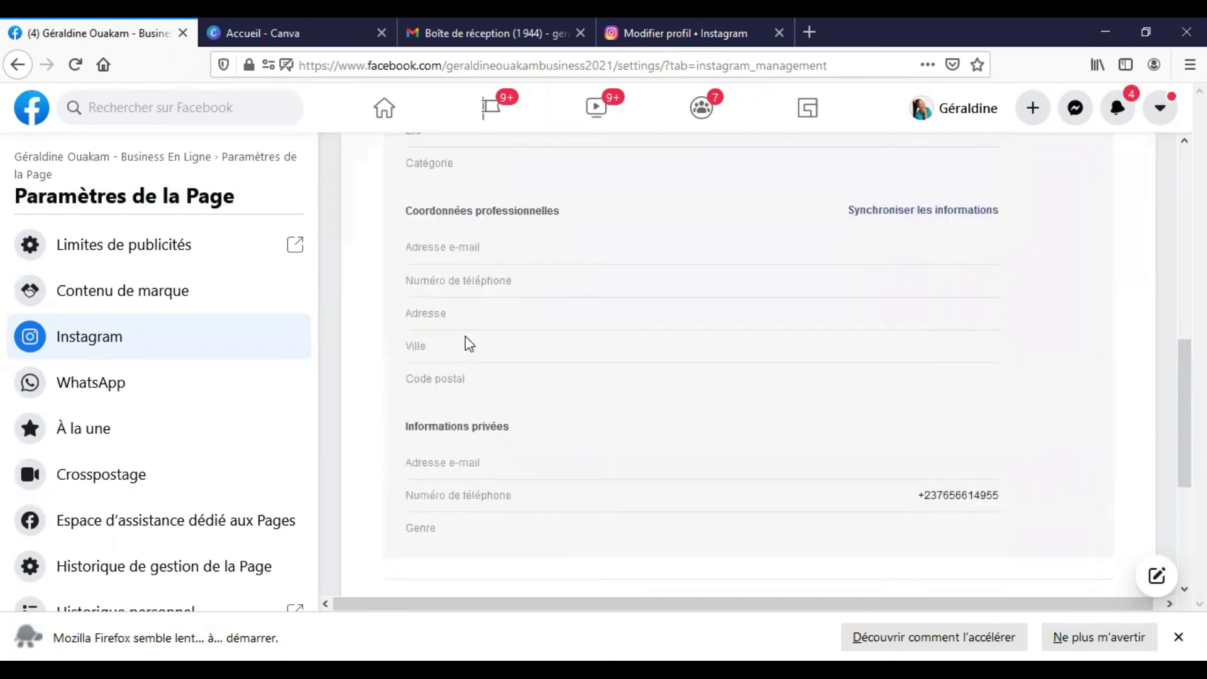
{"action": "scroll", "coordinate": [465, 346], "scroll_direction": "down", "scroll_amount": 4}
{"action": "scroll", "coordinate": [463, 349], "scroll_direction": "up", "scroll_amount": 6}
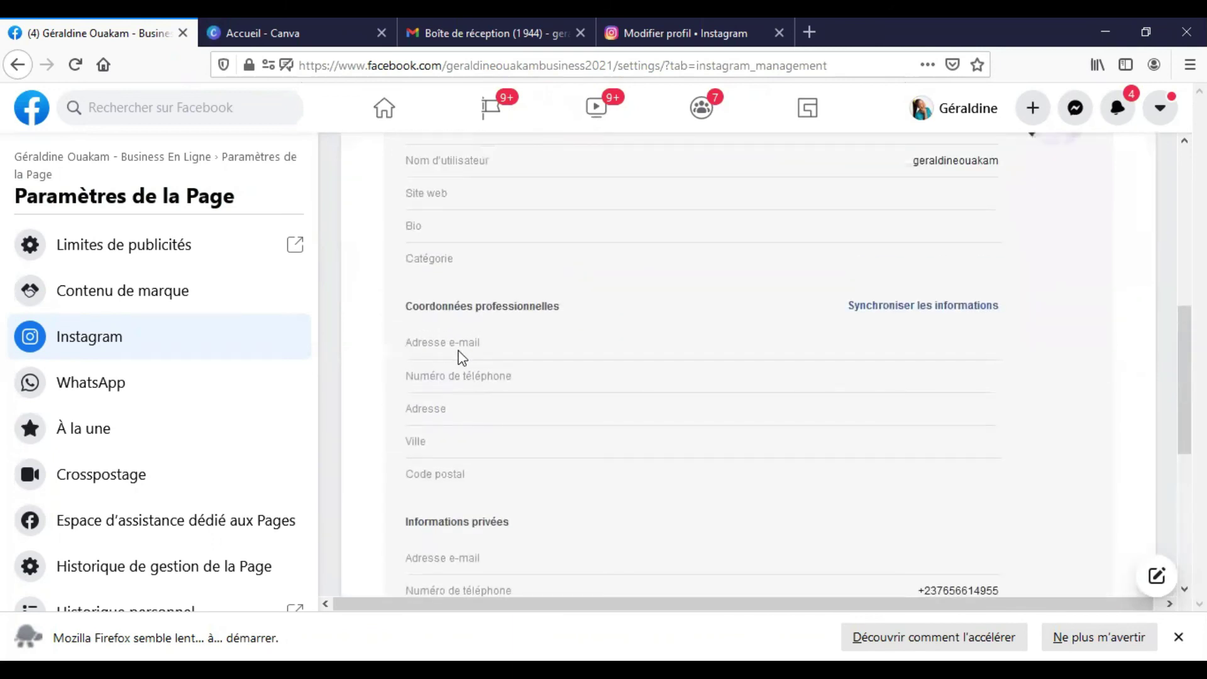
{"action": "scroll", "coordinate": [463, 357], "scroll_direction": "down", "scroll_amount": 5}
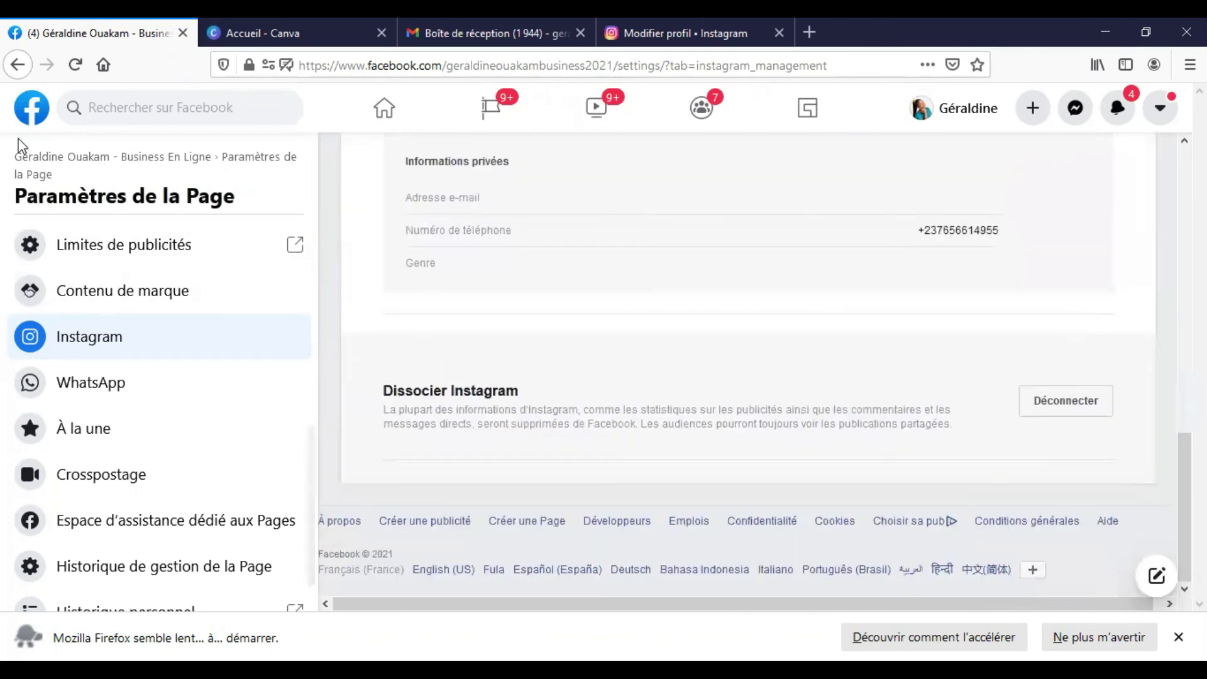
{"action": "left_click", "coordinate": [43, 162]}
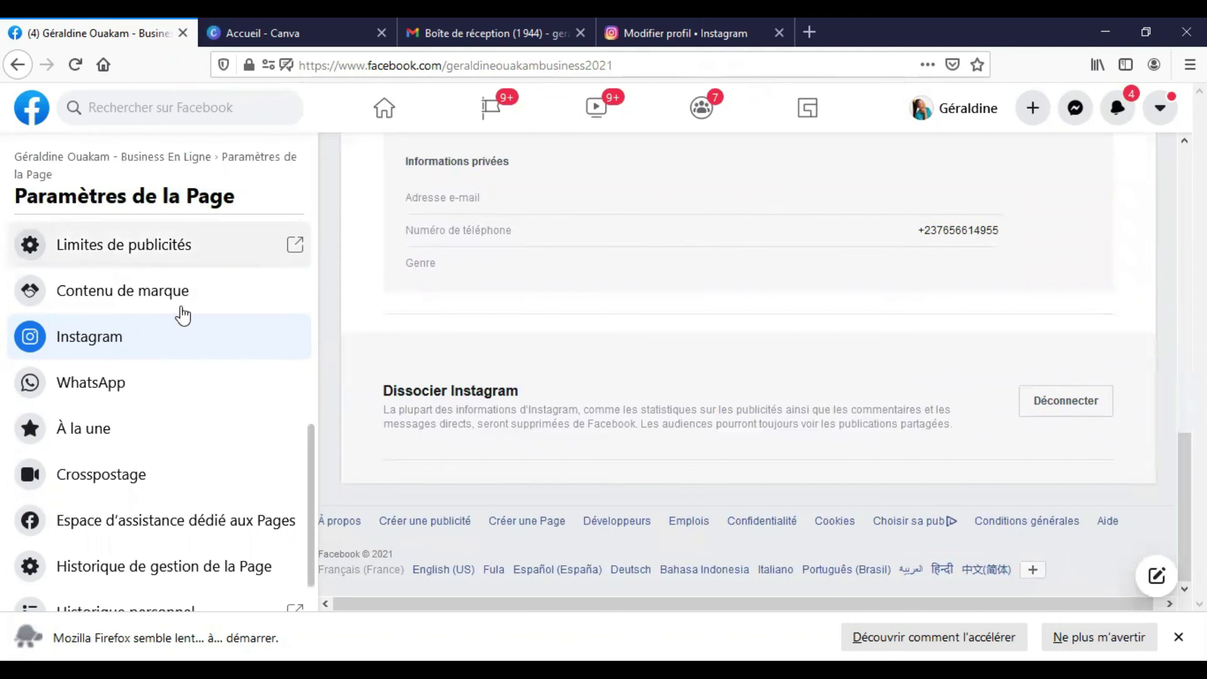
- From the Page home, reopen Paramètres and its Instagram section
{"action": "scroll", "coordinate": [207, 343], "scroll_direction": "down", "scroll_amount": 2}
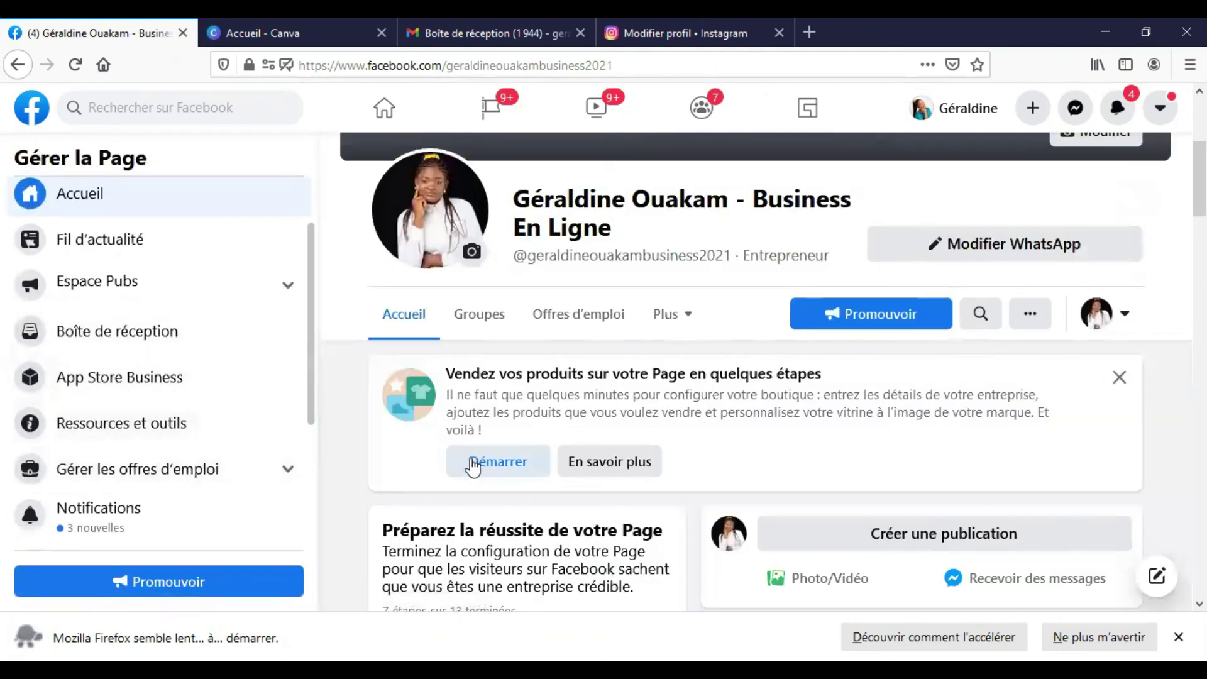
{"action": "scroll", "coordinate": [221, 464], "scroll_direction": "down", "scroll_amount": 3}
{"action": "left_click", "coordinate": [107, 530]}
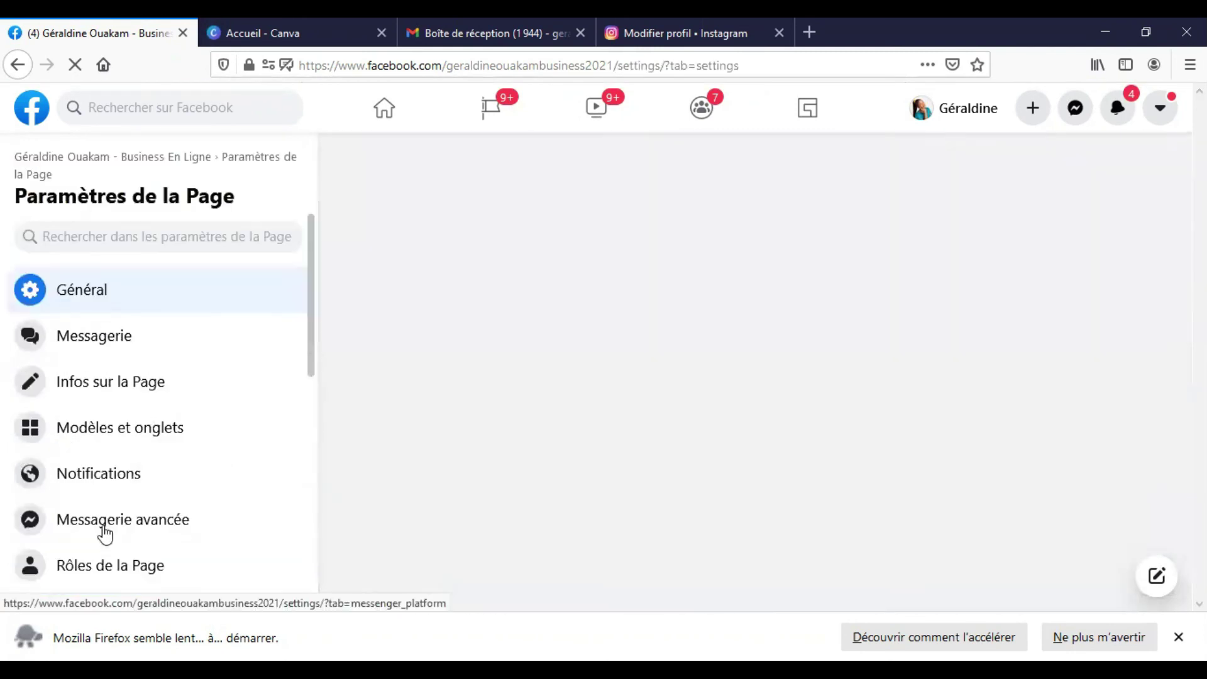
{"action": "scroll", "coordinate": [106, 377], "scroll_direction": "down", "scroll_amount": 5}
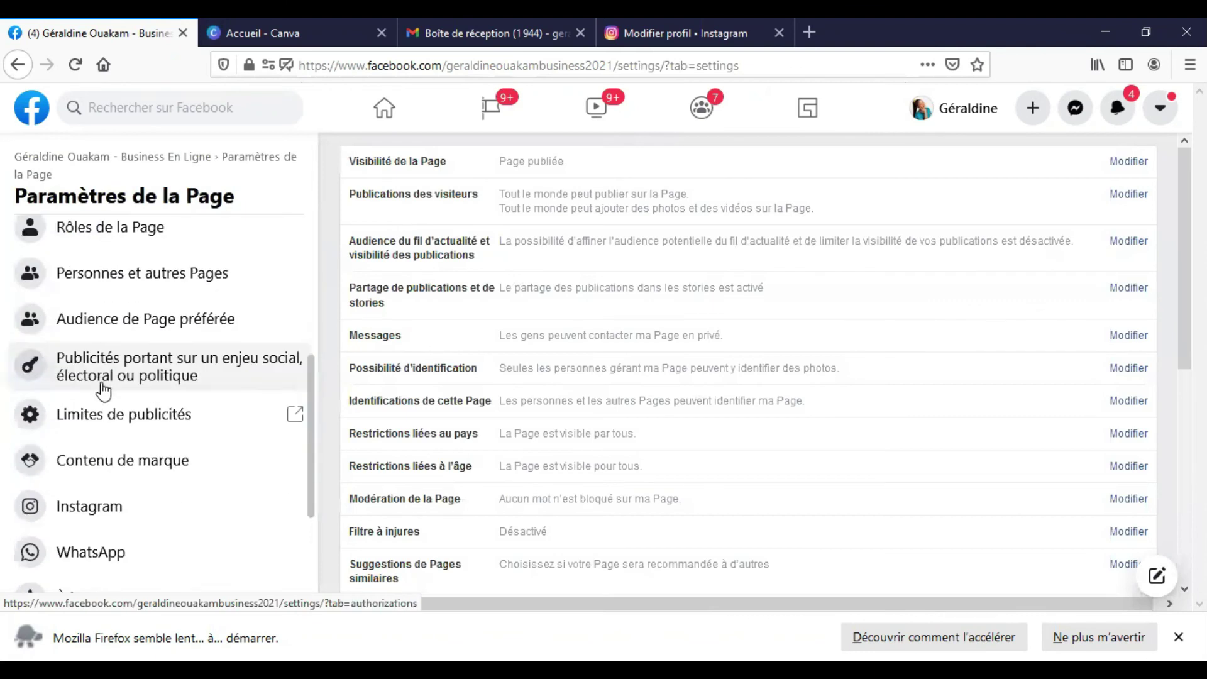
{"action": "left_click", "coordinate": [97, 518]}
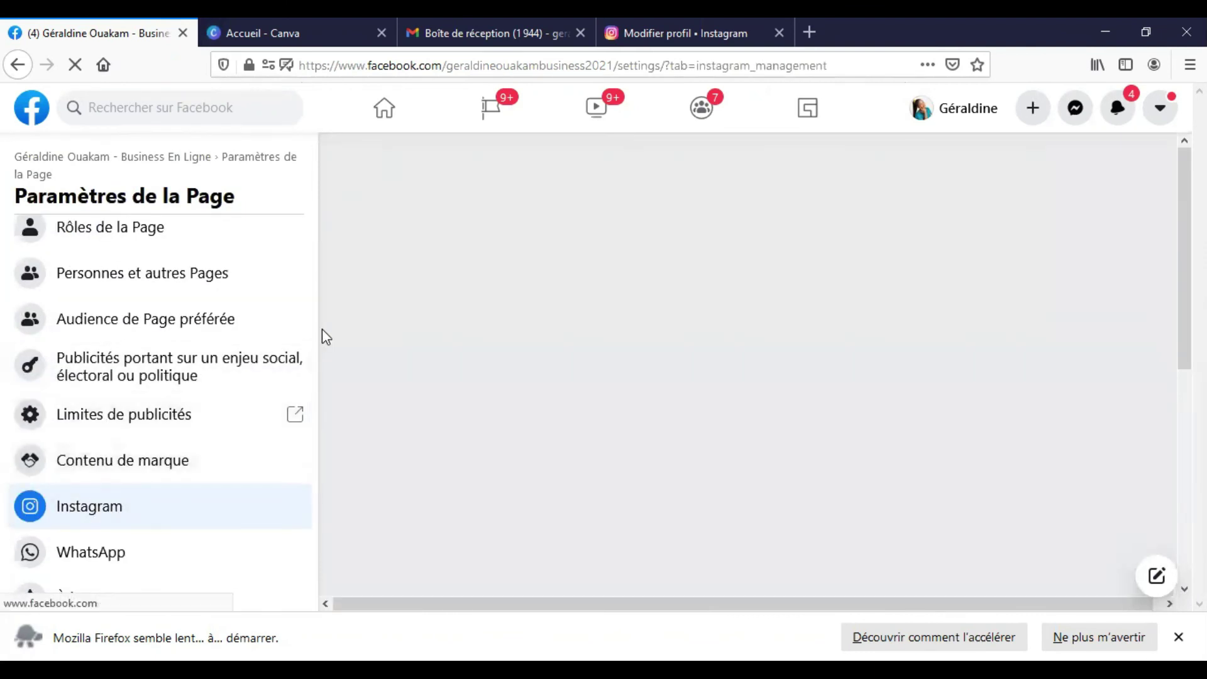
- Review the linked account's details: business contact fields empty, only a private phone number filled
{"action": "scroll", "coordinate": [727, 398], "scroll_direction": "down", "scroll_amount": 6}
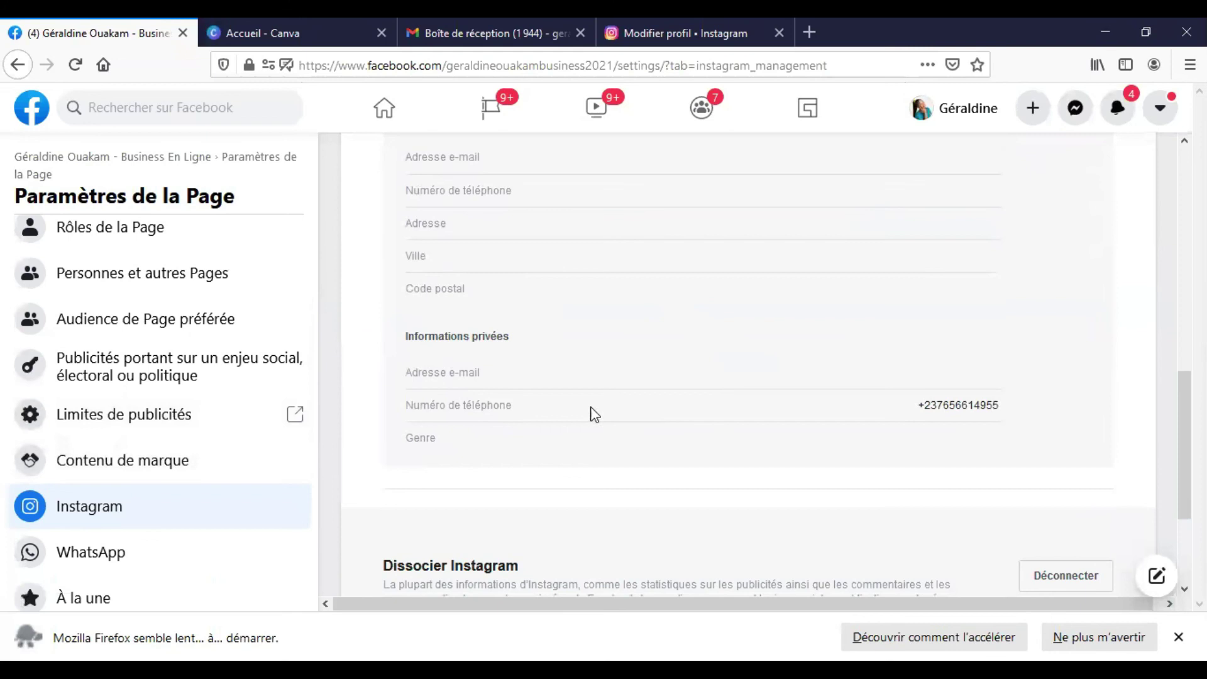
{"action": "scroll", "coordinate": [594, 415], "scroll_direction": "down", "scroll_amount": 3}
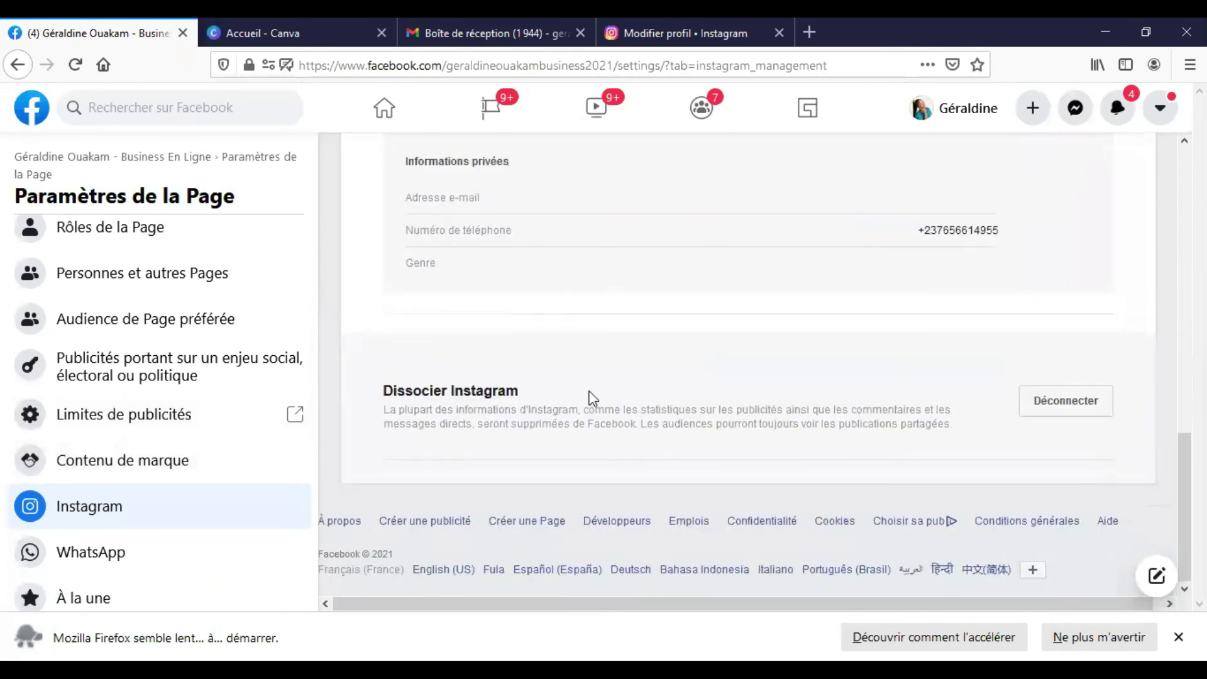
{"action": "scroll", "coordinate": [574, 398], "scroll_direction": "up", "scroll_amount": 10}
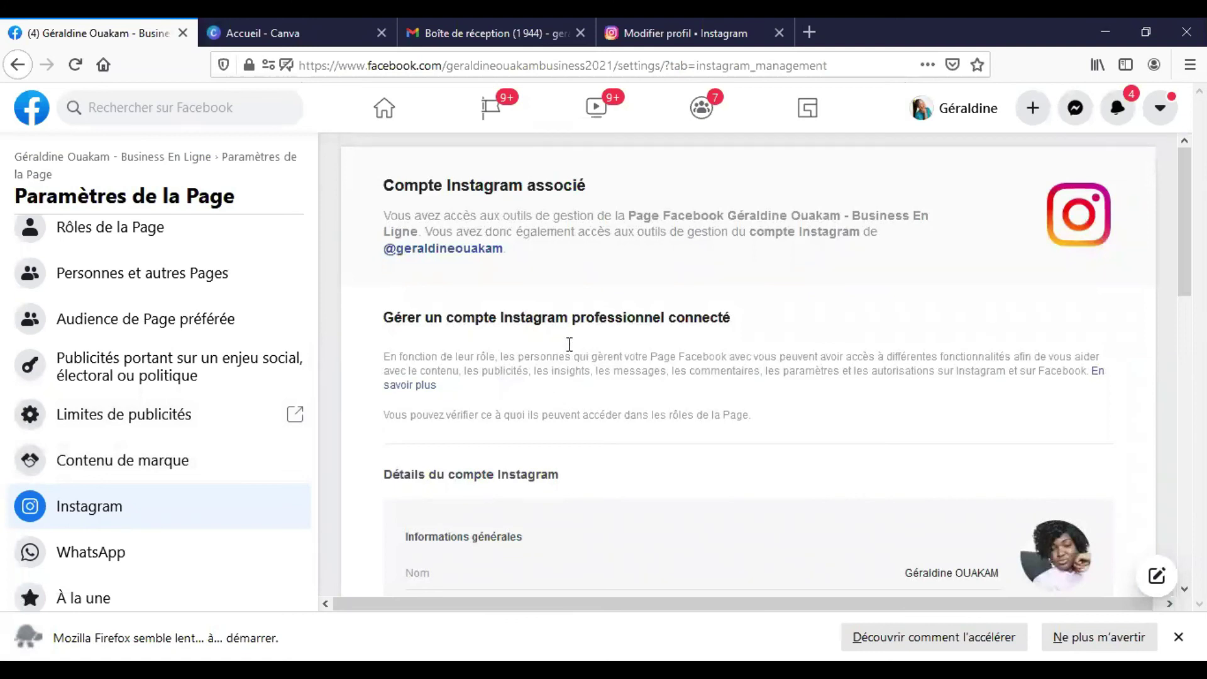
{"action": "scroll", "coordinate": [566, 346], "scroll_direction": "down", "scroll_amount": 8}
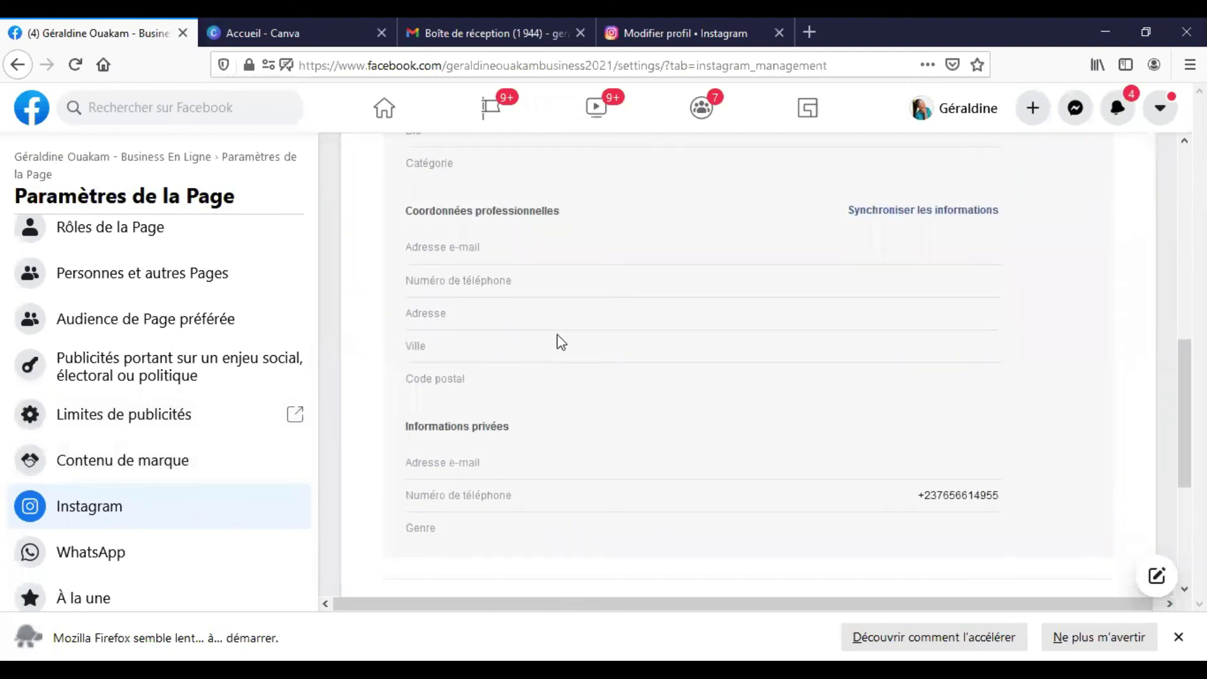
{"action": "scroll", "coordinate": [553, 340], "scroll_direction": "down", "scroll_amount": 4}
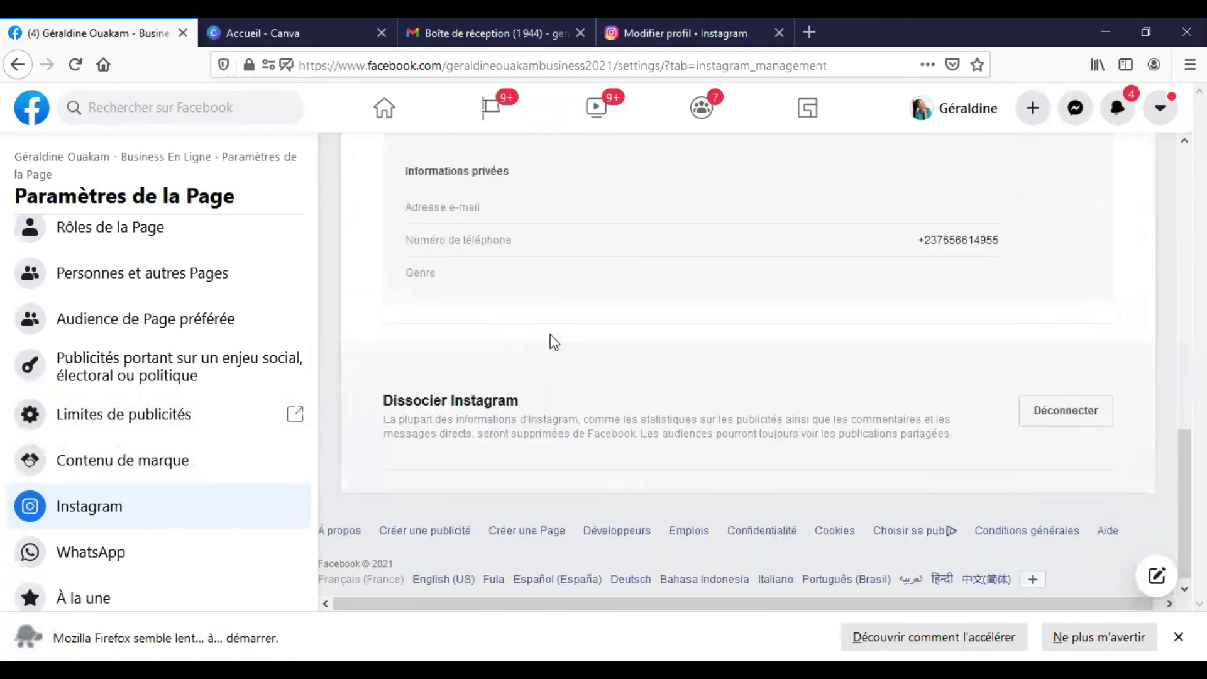
{"action": "scroll", "coordinate": [550, 339], "scroll_direction": "up", "scroll_amount": 6}
{"action": "scroll", "coordinate": [553, 342], "scroll_direction": "up", "scroll_amount": 2}
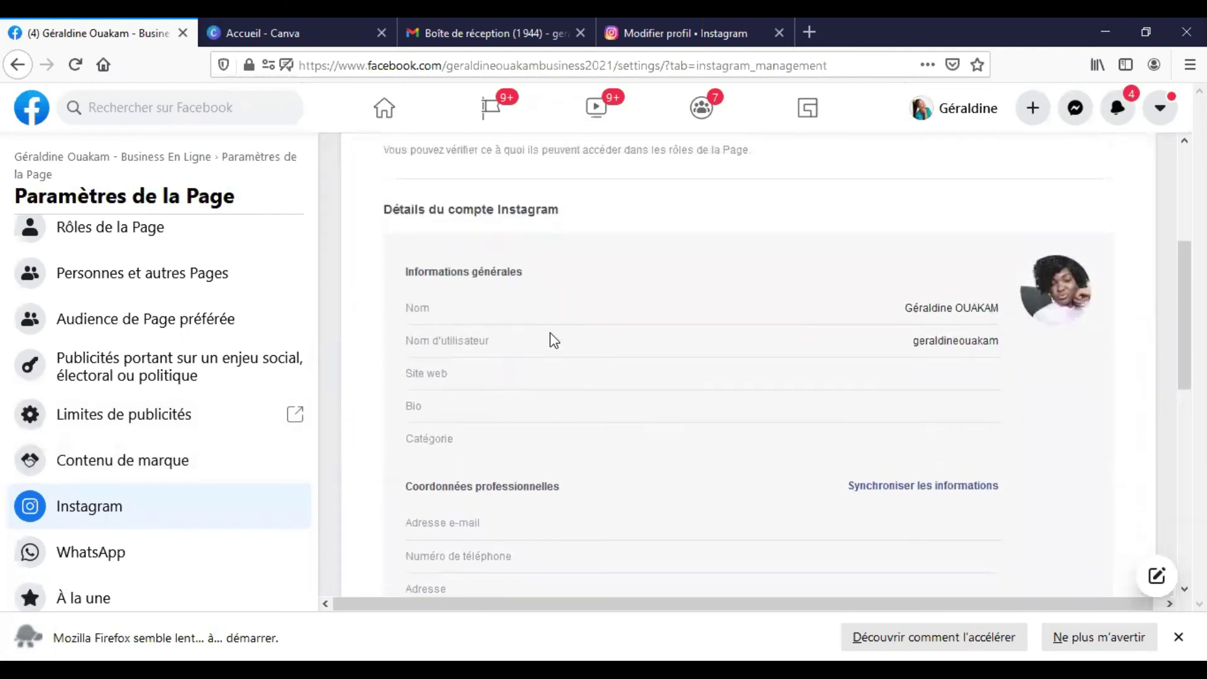
{"action": "scroll", "coordinate": [553, 340], "scroll_direction": "down", "scroll_amount": 4}
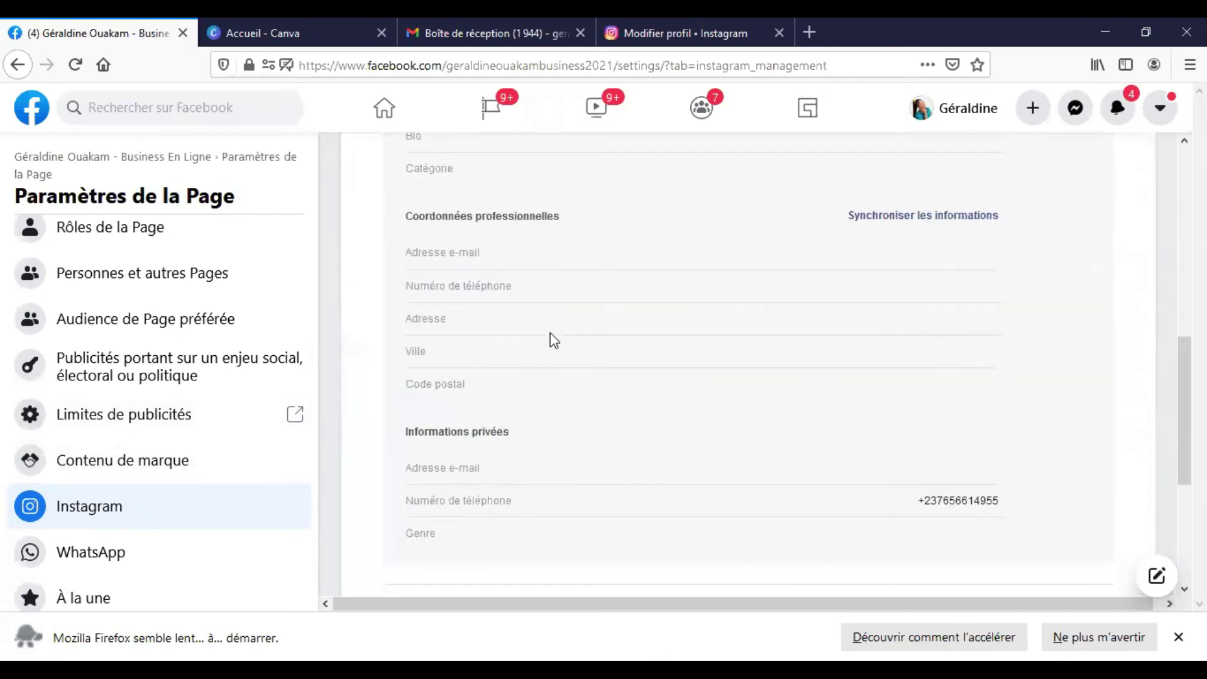